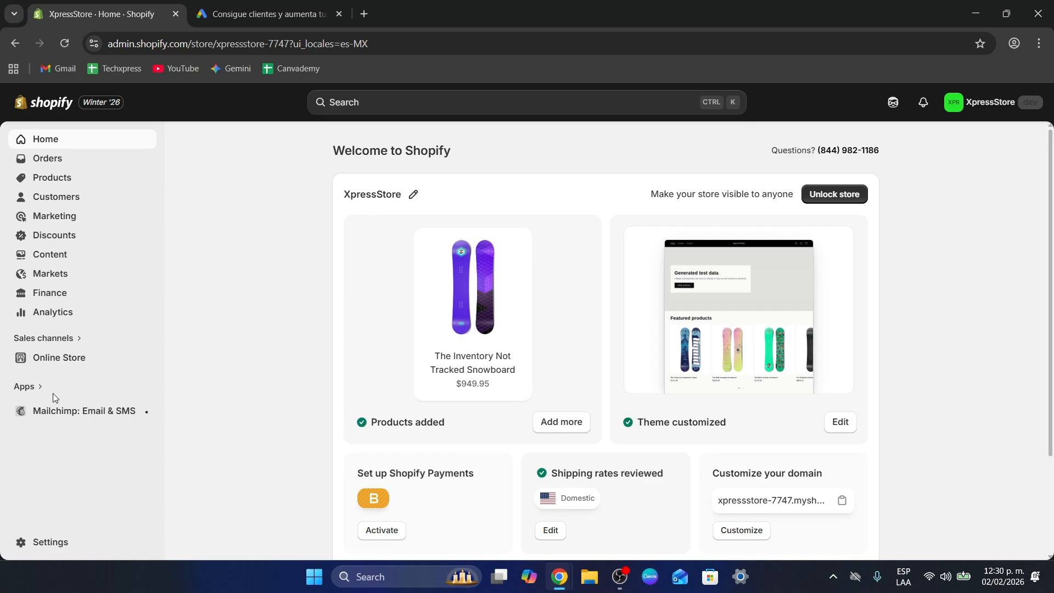
Search the store's apps for "google" and open the Google & YouTube app listing
{"action": "left_click", "coordinate": [41, 385]}
{"action": "type", "text": "google"}
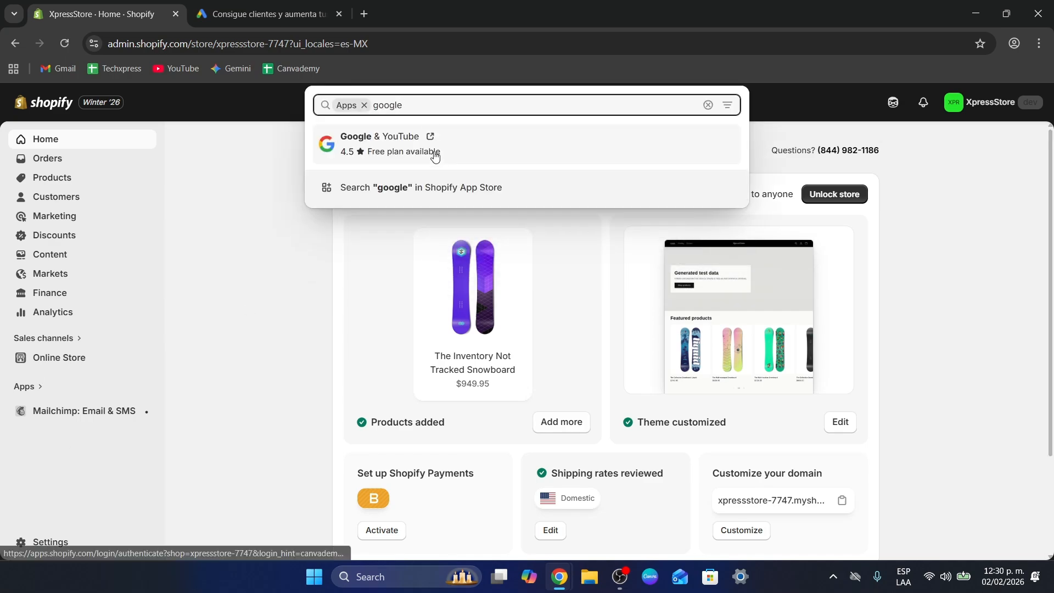
{"action": "left_click", "coordinate": [427, 147]}
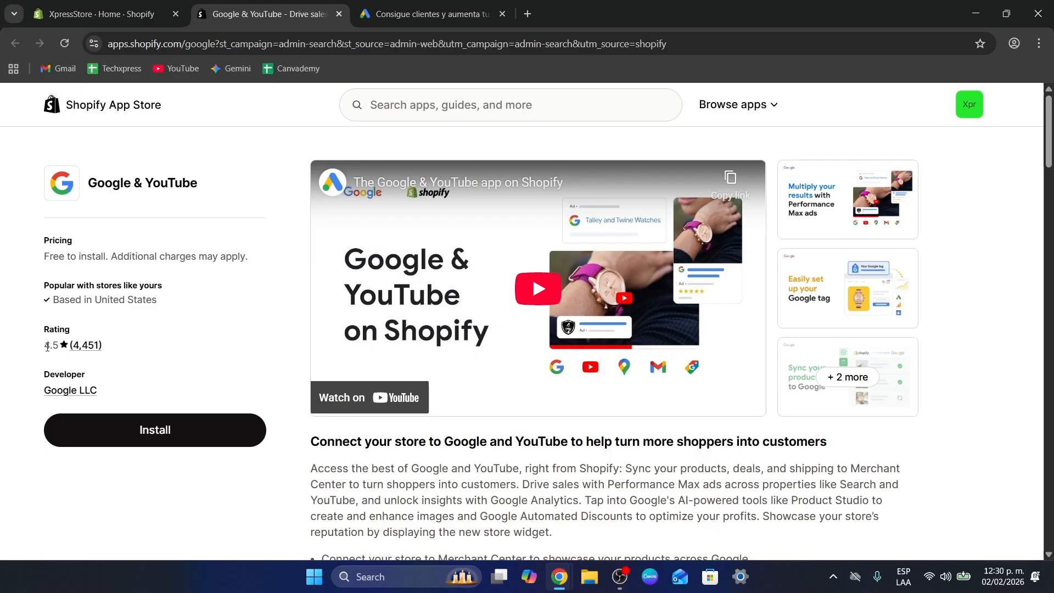
Install the Google & YouTube app on the store, granting the data access it requests
{"action": "left_click_drag", "start_coordinate": [44, 346], "coordinate": [59, 349]}
{"action": "left_click", "coordinate": [132, 433]}
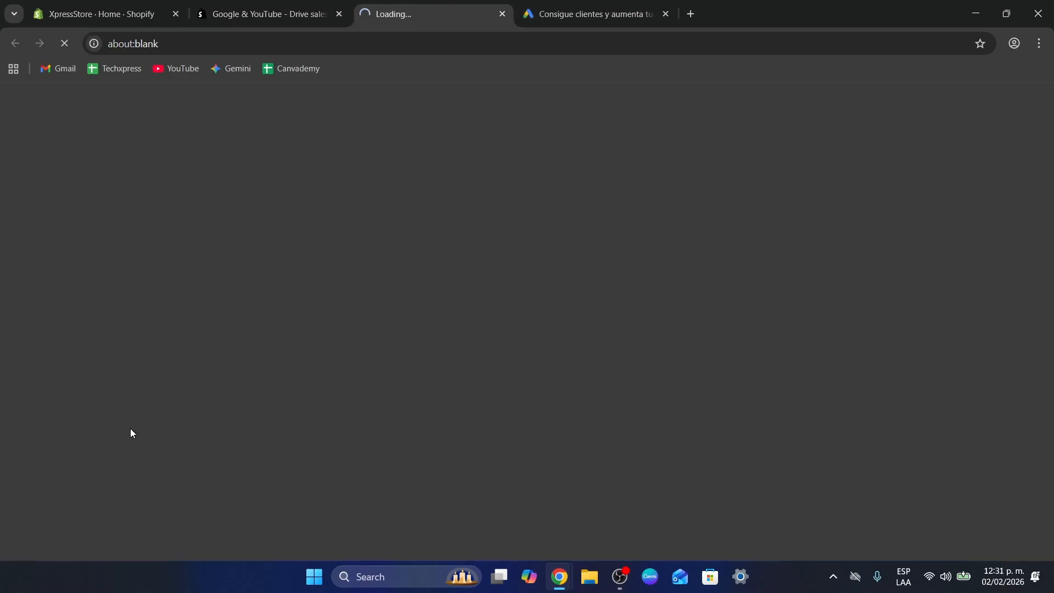
{"action": "left_click", "coordinate": [223, 6]}
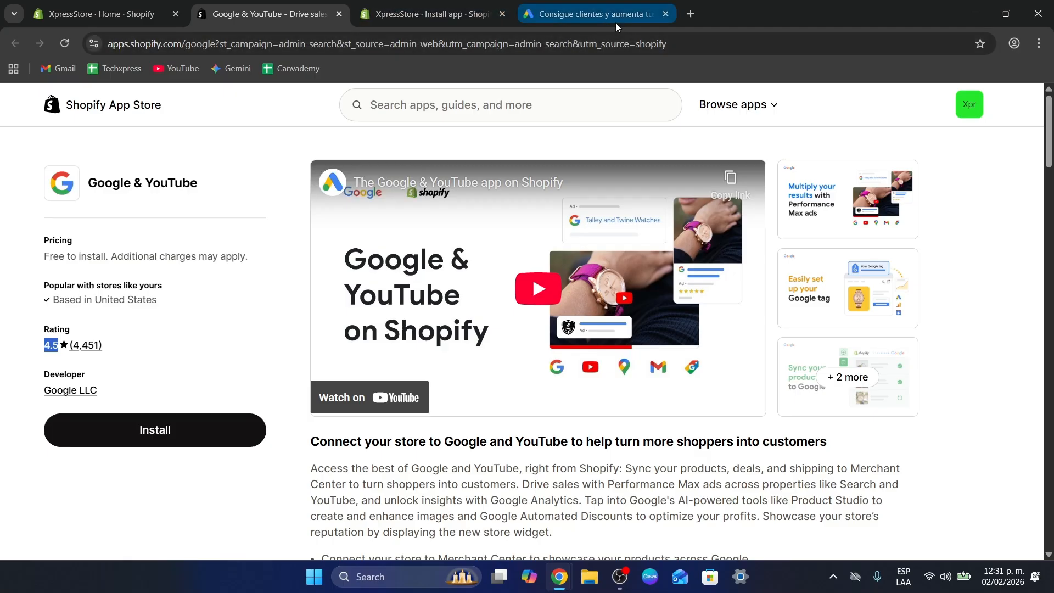
{"action": "left_click", "coordinate": [478, 4]}
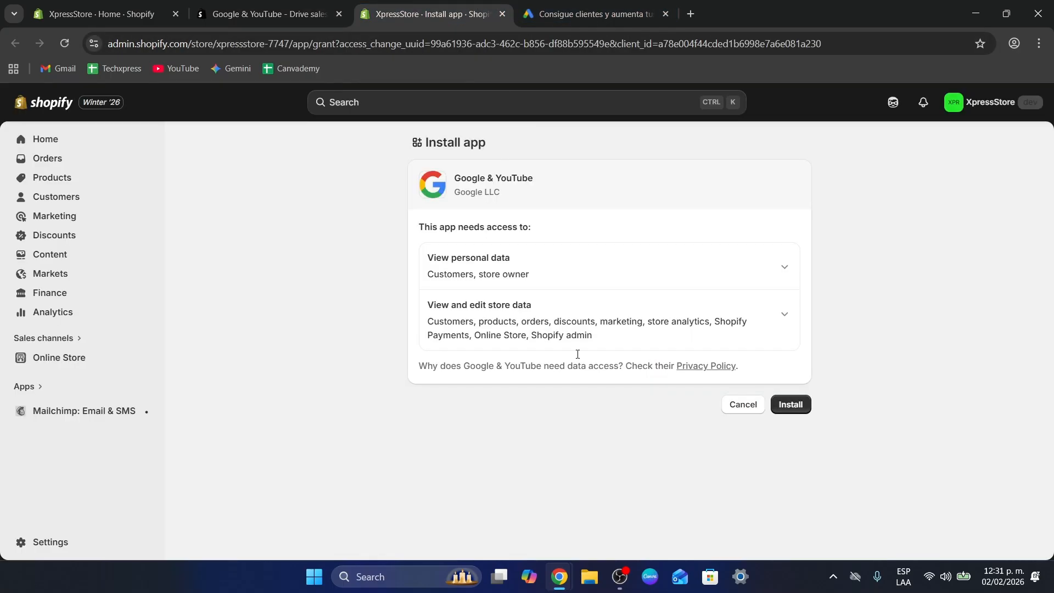
{"action": "left_click", "coordinate": [788, 404]}
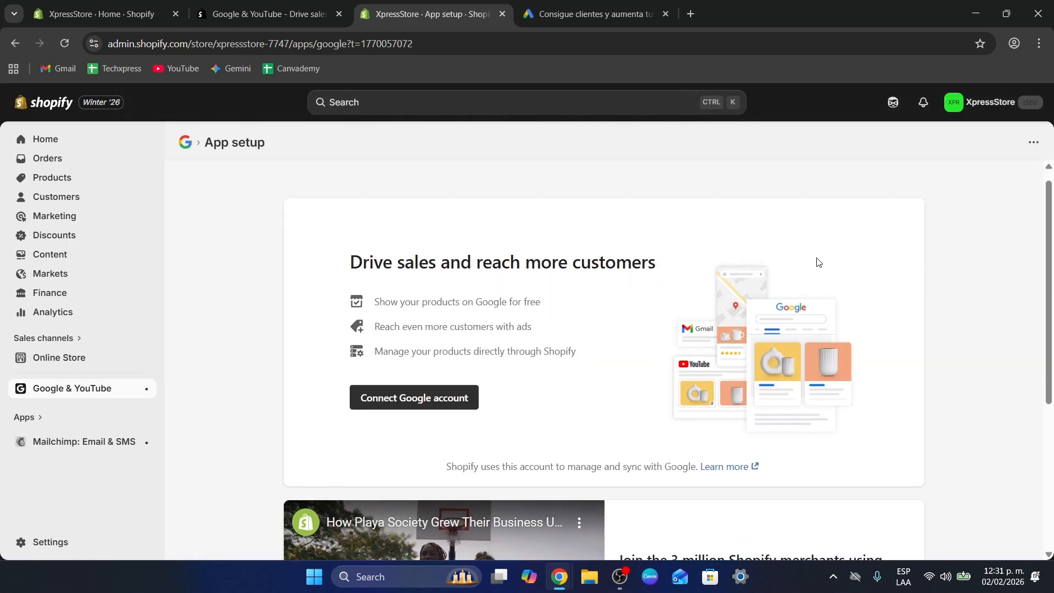
Connect the Canvademy Inc. Google account to the Google & YouTube app, allowing all requested permissions
{"action": "scroll", "coordinate": [817, 259], "scroll_direction": "down", "scroll_amount": 5}
{"action": "scroll", "coordinate": [817, 259], "scroll_direction": "up", "scroll_amount": 5}
{"action": "left_click", "coordinate": [472, 422]}
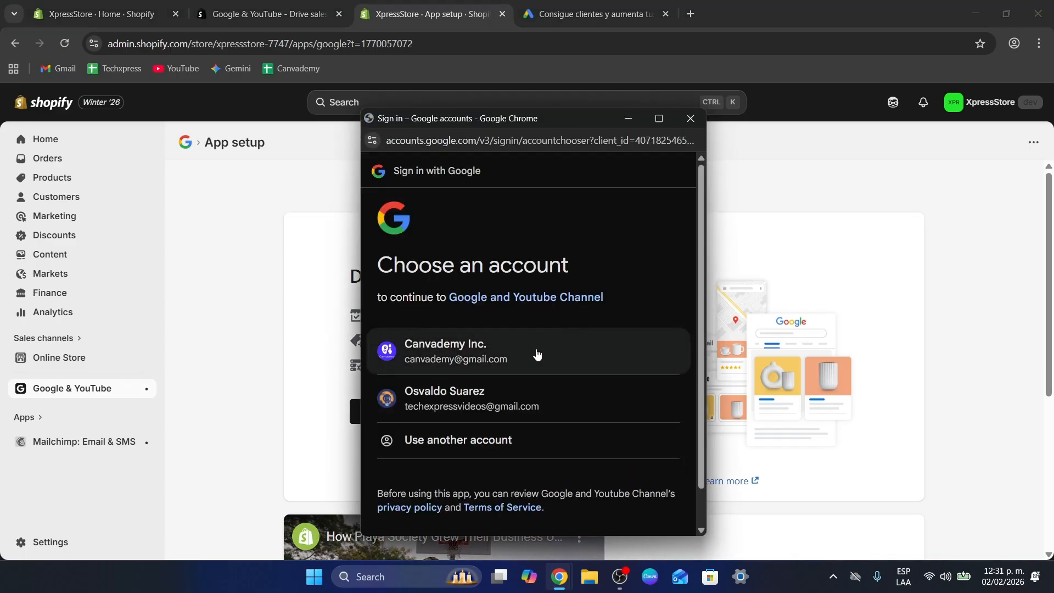
{"action": "left_click", "coordinate": [502, 360]}
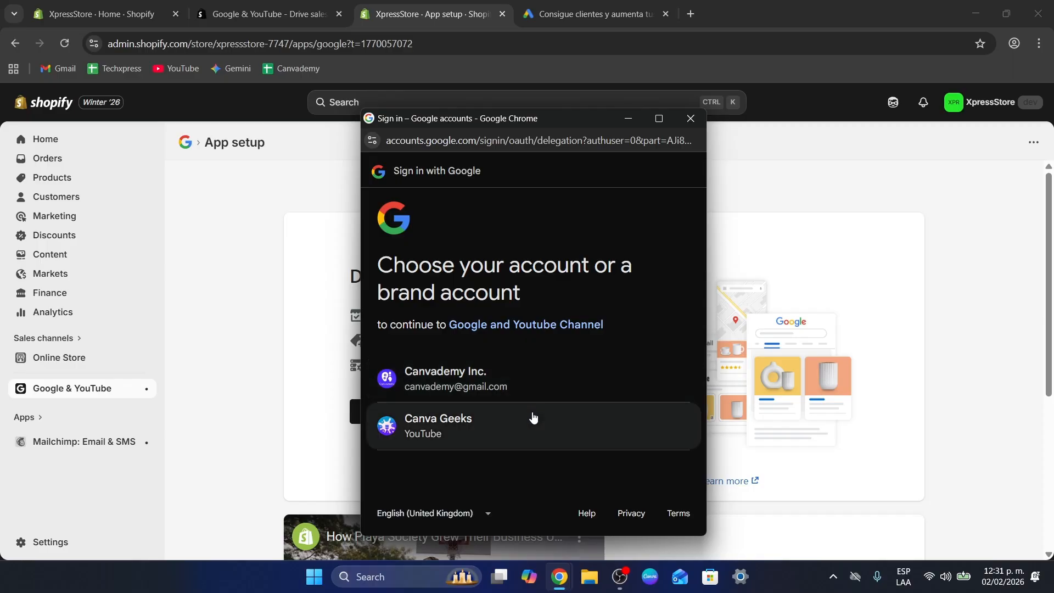
{"action": "left_click", "coordinate": [537, 397]}
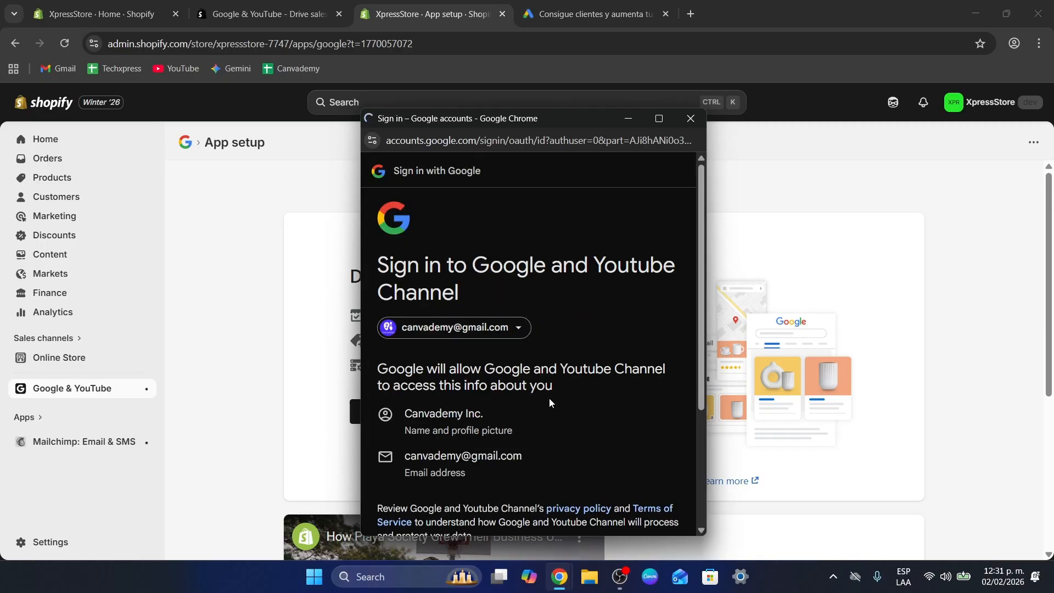
{"action": "left_click", "coordinate": [602, 460]}
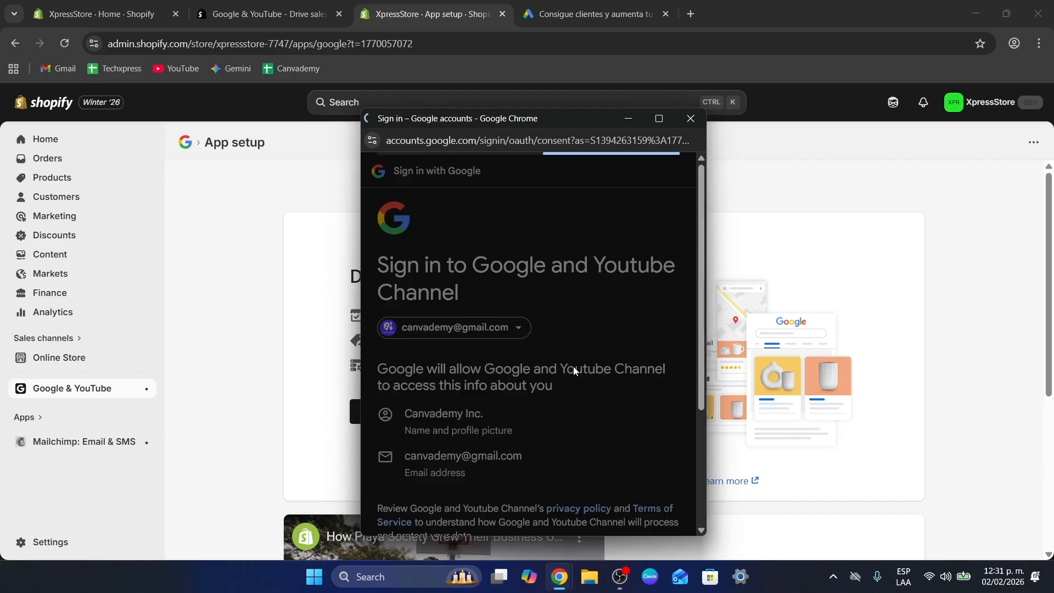
{"action": "scroll", "coordinate": [573, 366], "scroll_direction": "down", "scroll_amount": 6}
{"action": "scroll", "coordinate": [388, 244], "scroll_direction": "up", "scroll_amount": 3}
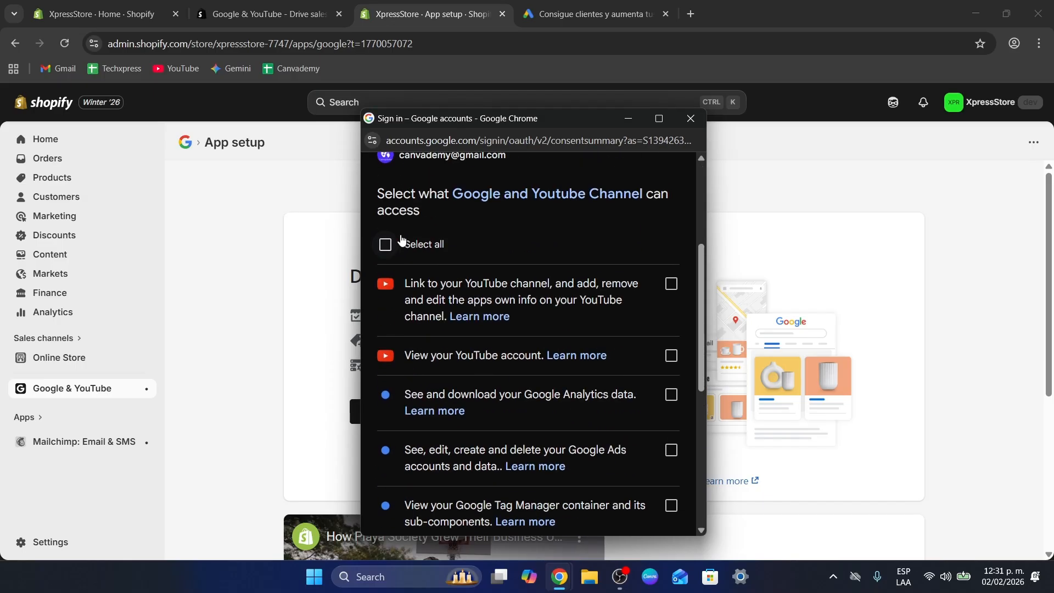
{"action": "left_click", "coordinate": [388, 245]}
{"action": "scroll", "coordinate": [610, 402], "scroll_direction": "down", "scroll_amount": 6}
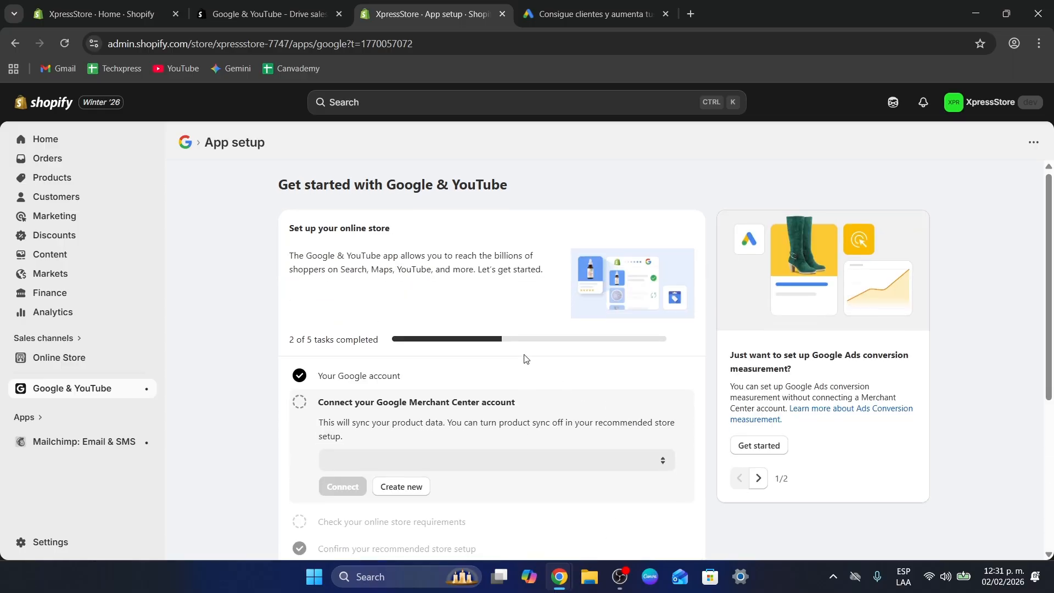
Create a new Google Merchant Center account for the store, verifying identity with the passkey by entering the PIN
{"action": "scroll", "coordinate": [524, 365], "scroll_direction": "down", "scroll_amount": 3}
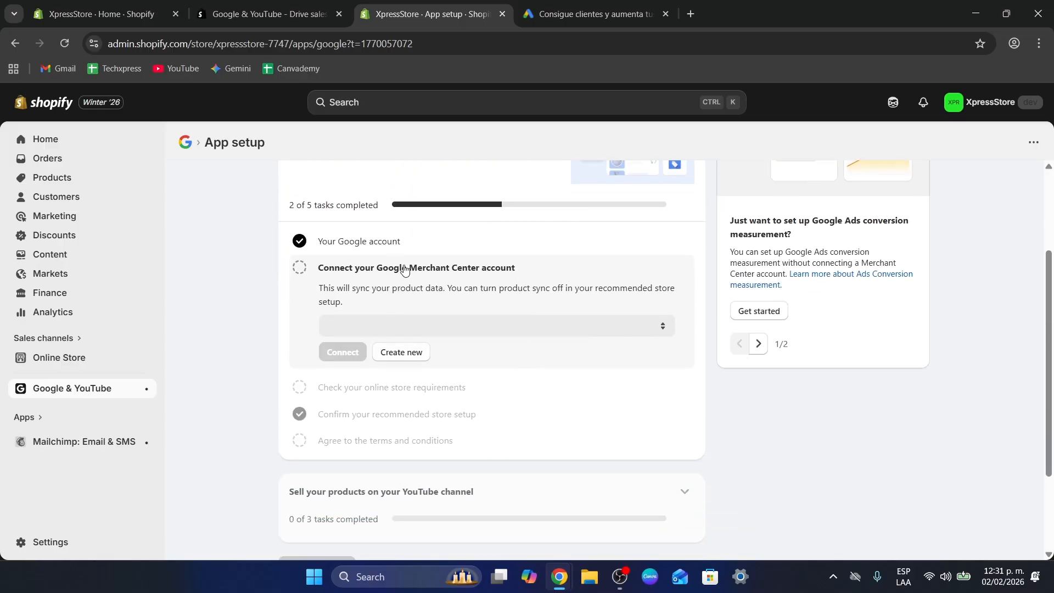
{"action": "left_click_drag", "start_coordinate": [380, 269], "coordinate": [472, 269]}
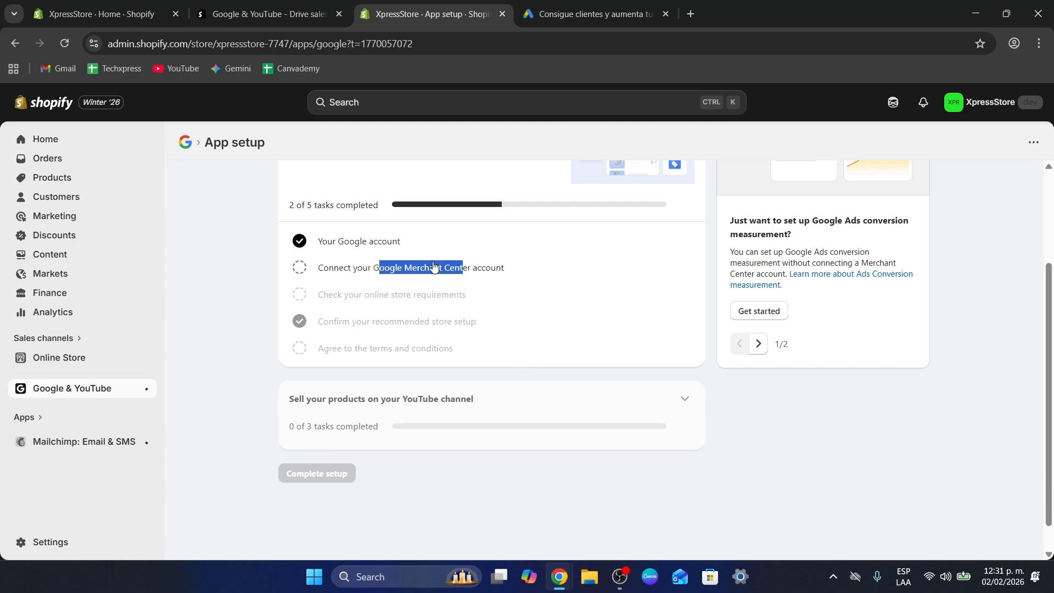
{"action": "left_click", "coordinate": [433, 267]}
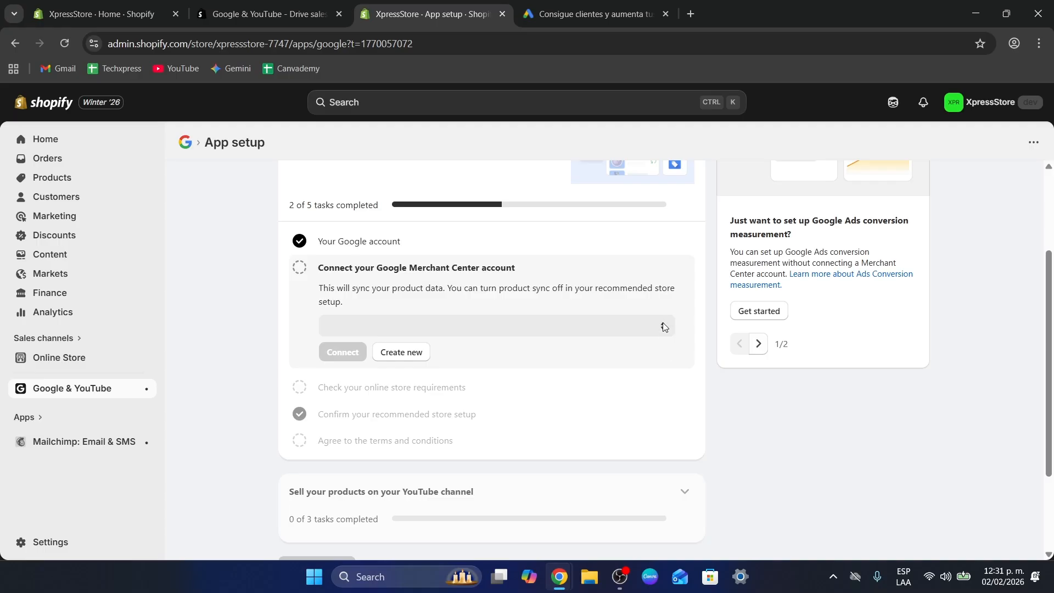
{"action": "scroll", "coordinate": [475, 418], "scroll_direction": "down", "scroll_amount": 2}
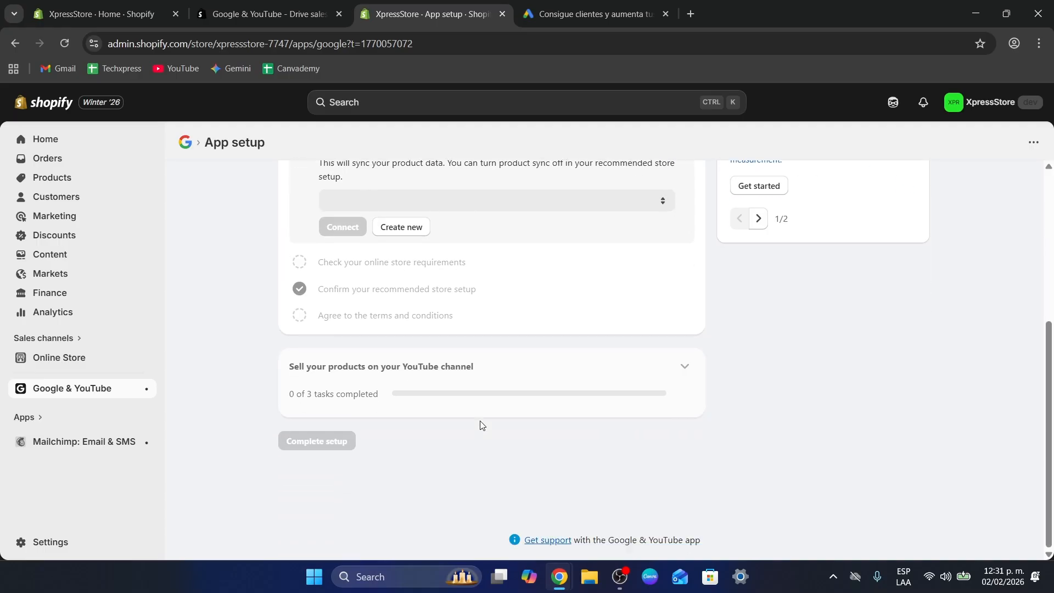
{"action": "scroll", "coordinate": [482, 423], "scroll_direction": "up", "scroll_amount": 5}
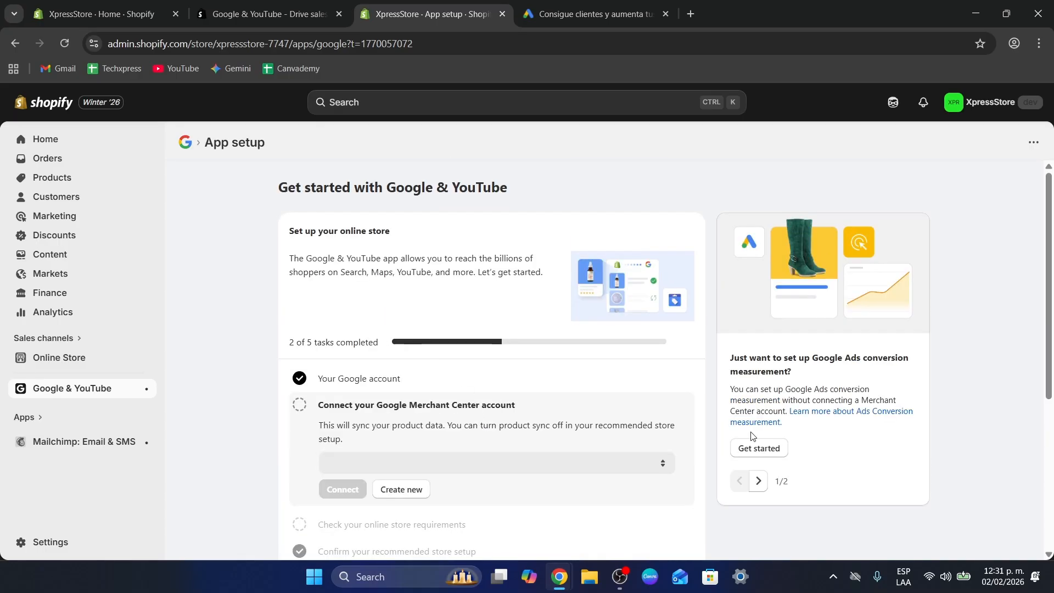
{"action": "scroll", "coordinate": [752, 436], "scroll_direction": "down", "scroll_amount": 1}
{"action": "left_click", "coordinate": [406, 421]}
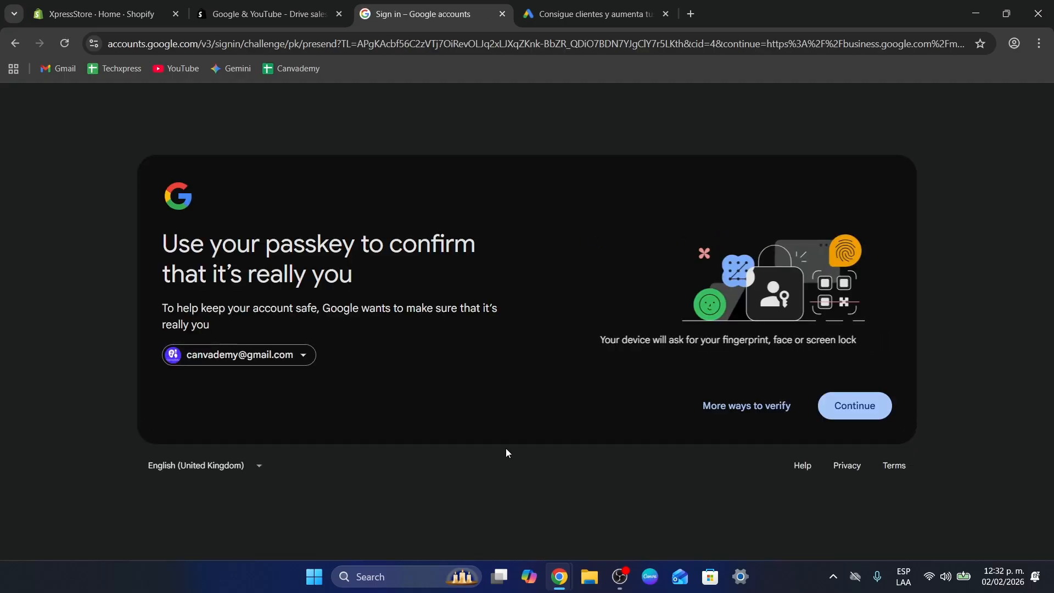
{"action": "left_click", "coordinate": [872, 404]}
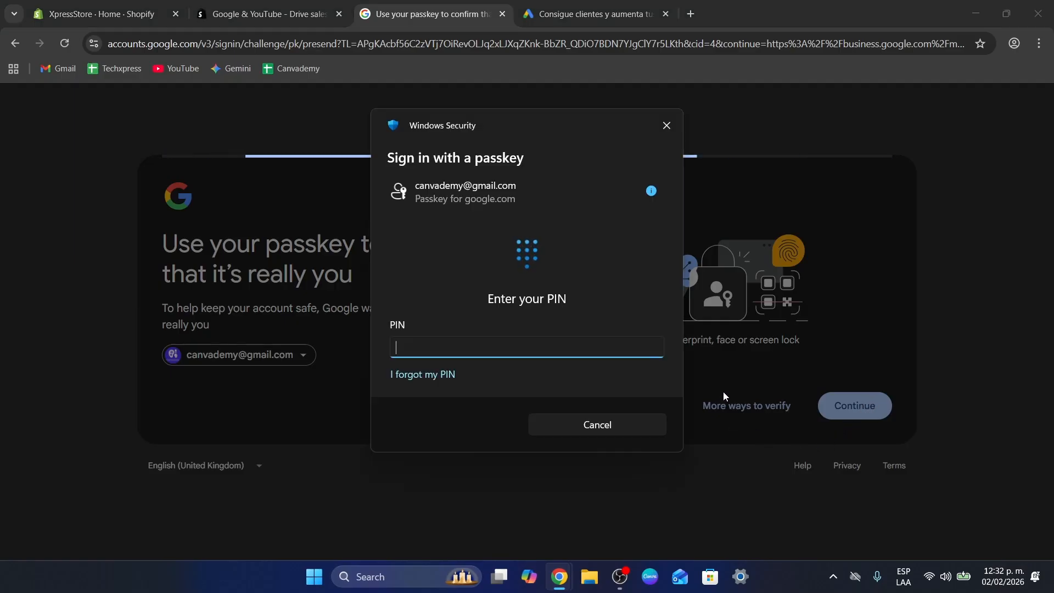
{"action": "type", "text": "****"}
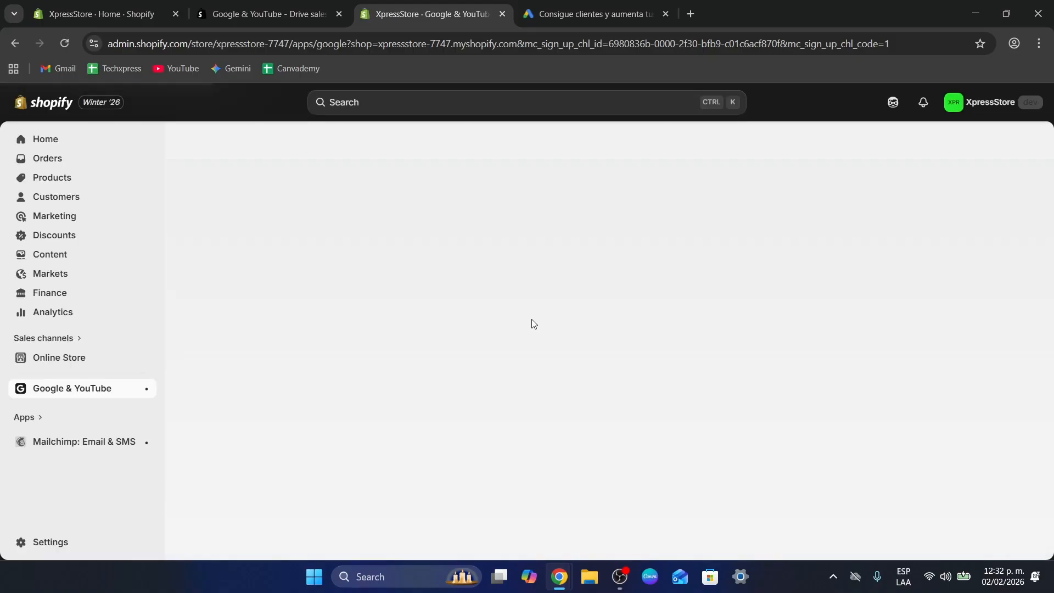
{"action": "scroll", "coordinate": [496, 377], "scroll_direction": "down", "scroll_amount": 1}
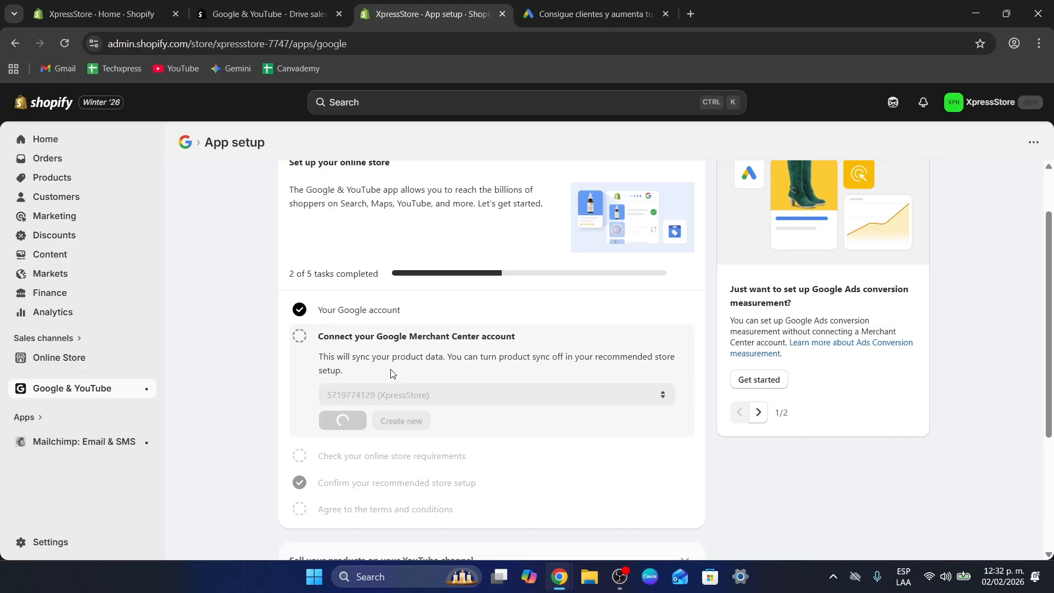
Open the valid payment method requirement separately, and examine the remaining Google & YouTube setup tasks and the YouTube channel section
{"action": "scroll", "coordinate": [409, 431], "scroll_direction": "down", "scroll_amount": 1}
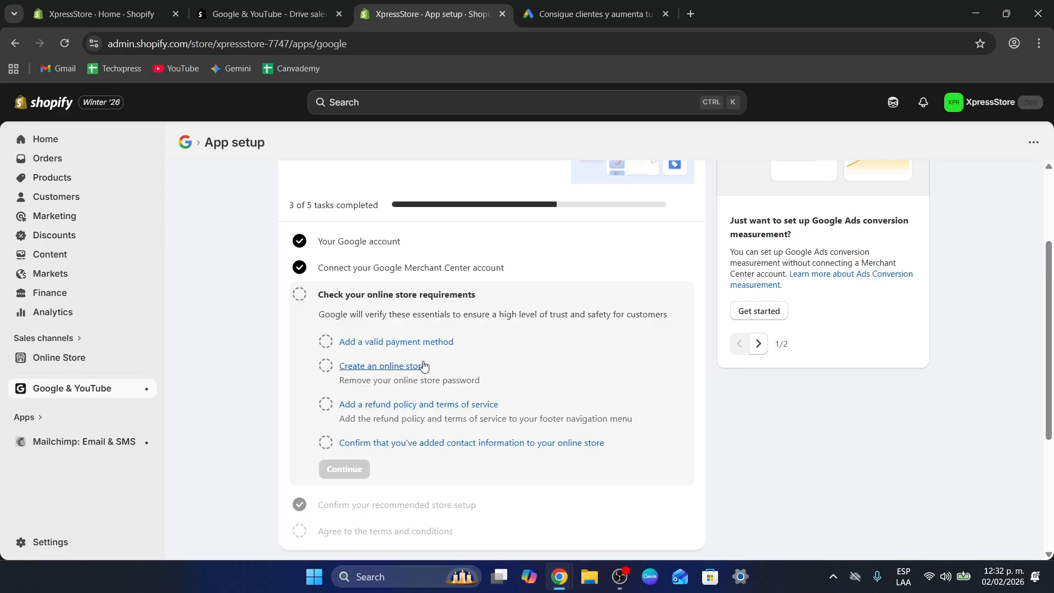
{"action": "left_click", "coordinate": [423, 343]}
{"action": "left_click", "coordinate": [430, 13]}
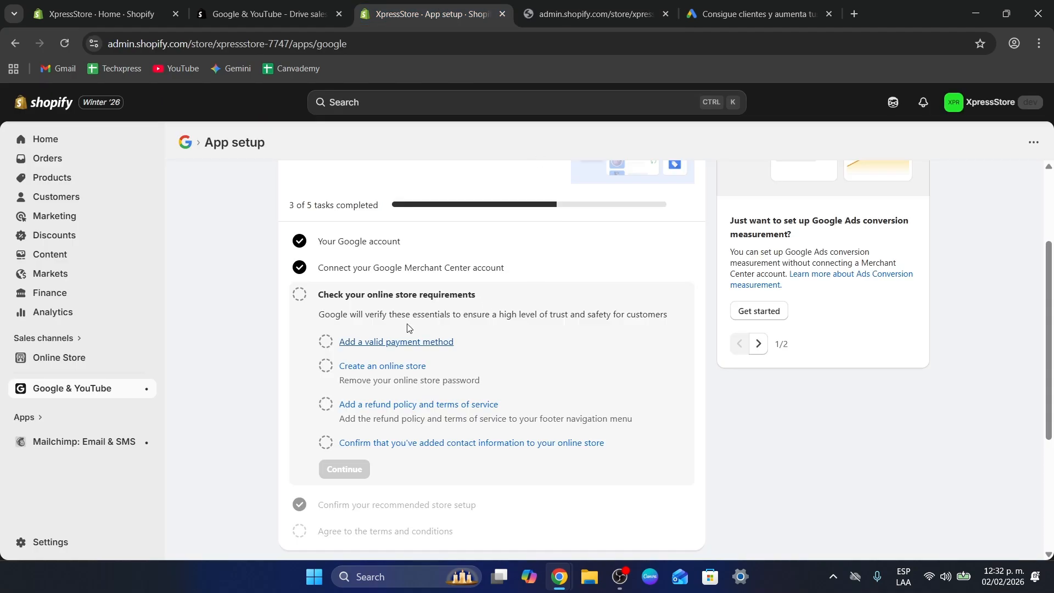
{"action": "scroll", "coordinate": [464, 456], "scroll_direction": "down", "scroll_amount": 4}
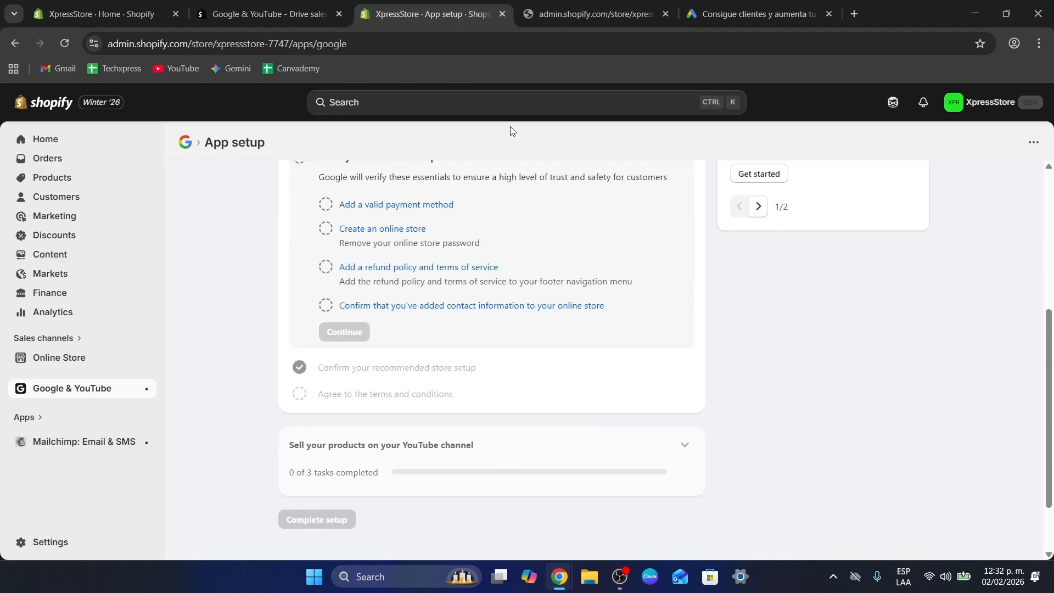
{"action": "scroll", "coordinate": [478, 401], "scroll_direction": "down", "scroll_amount": 1}
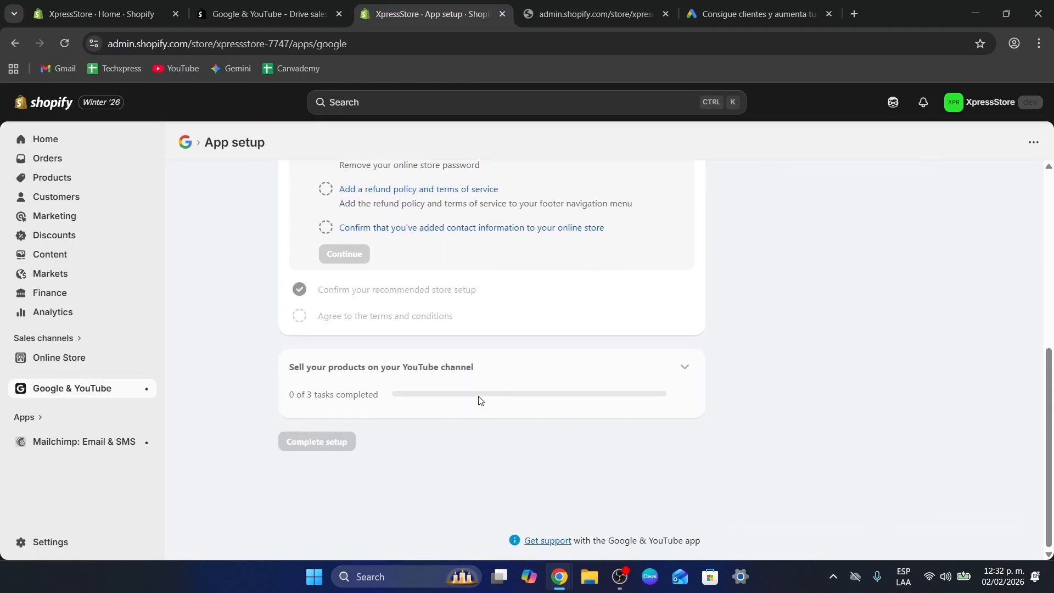
{"action": "left_click_drag", "start_coordinate": [318, 375], "coordinate": [475, 375]}
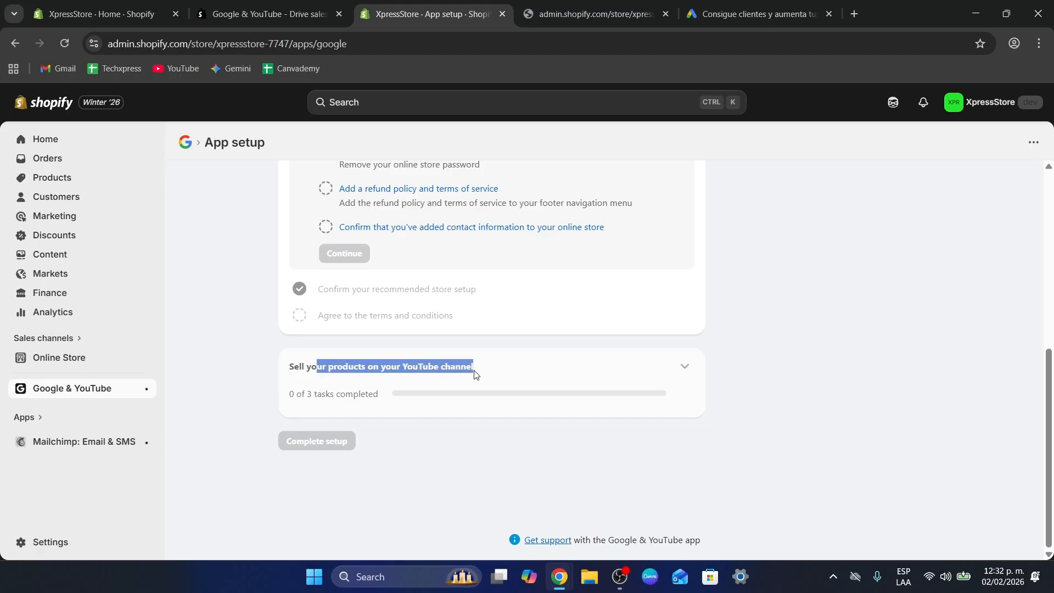
{"action": "left_click", "coordinate": [320, 435]}
{"action": "scroll", "coordinate": [519, 448], "scroll_direction": "up", "scroll_amount": 6}
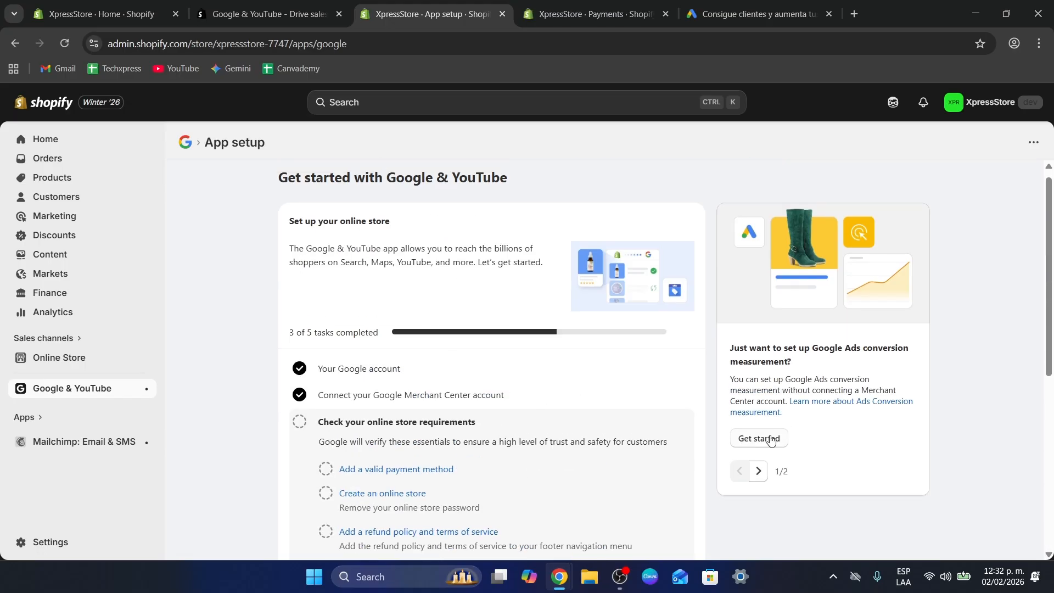
{"action": "left_click", "coordinate": [758, 471]}
{"action": "scroll", "coordinate": [368, 268], "scroll_direction": "down", "scroll_amount": 6}
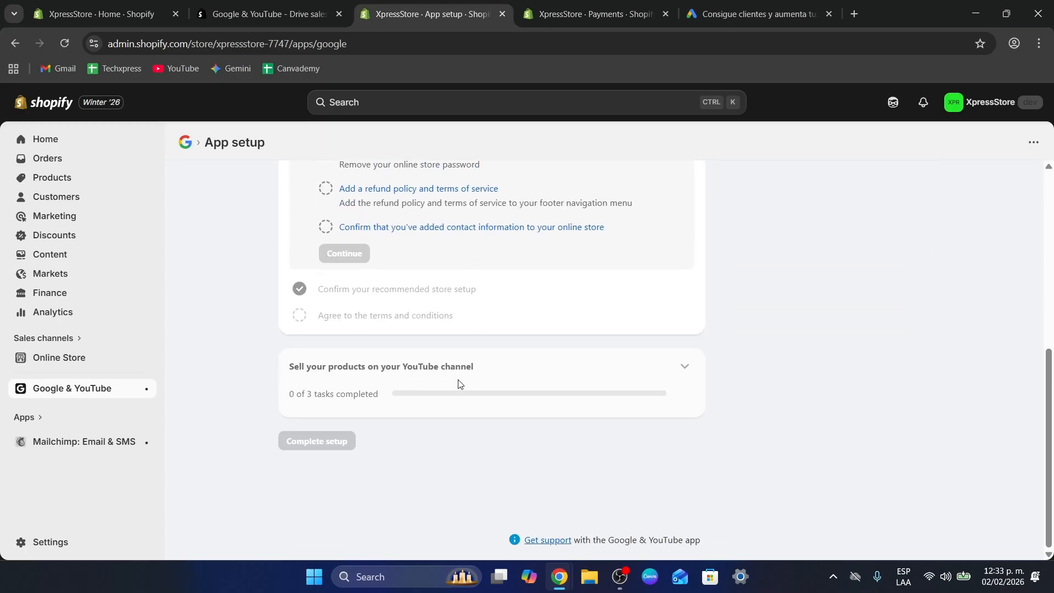
Switch to the Google Ads site and try to sign in with the current Google account
{"action": "left_click", "coordinate": [740, 5]}
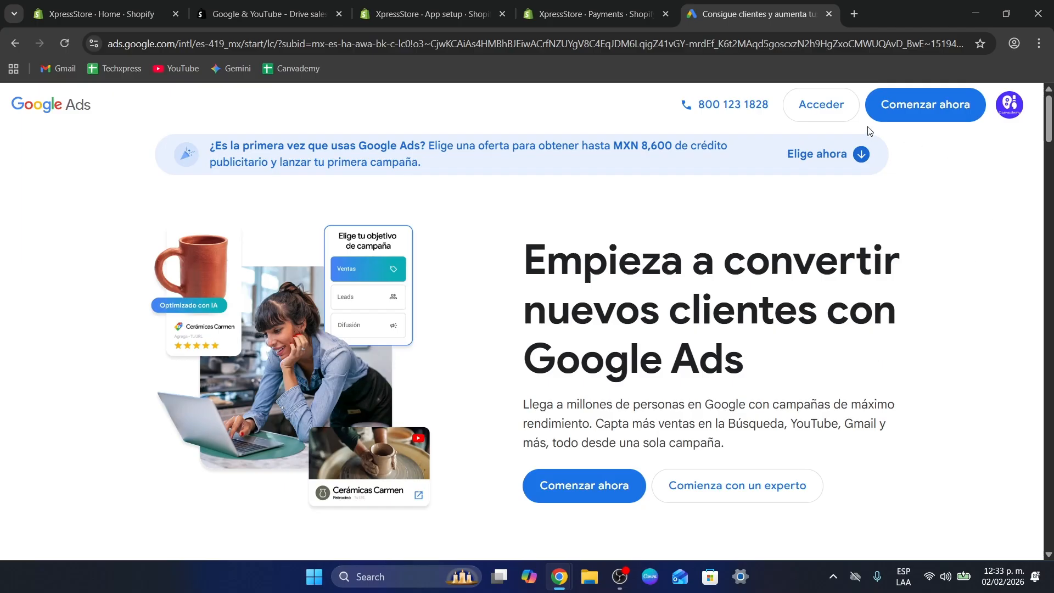
{"action": "left_click", "coordinate": [831, 112]}
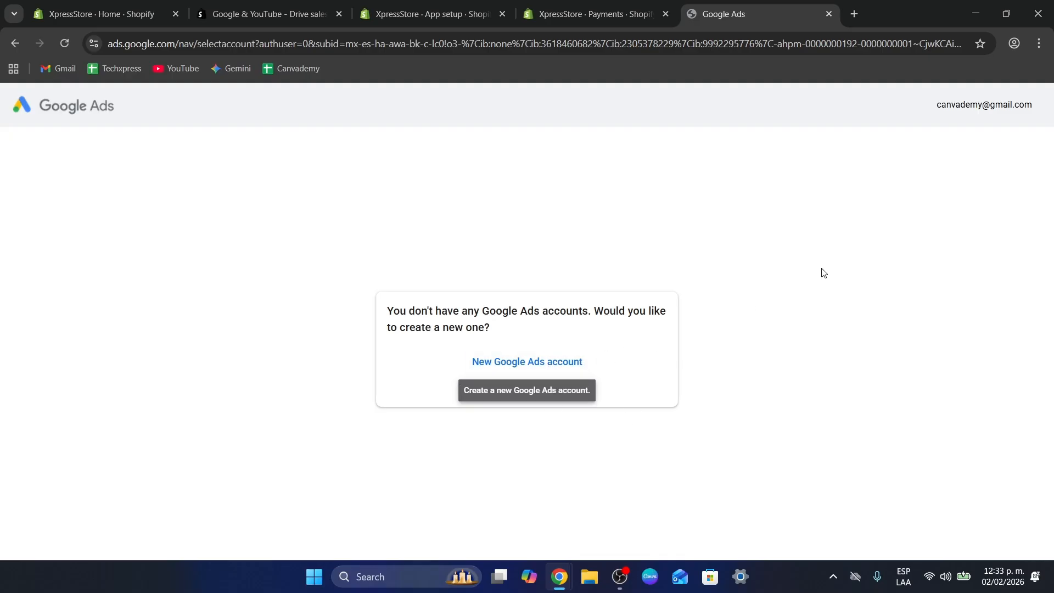
{"action": "left_click", "coordinate": [21, 47]}
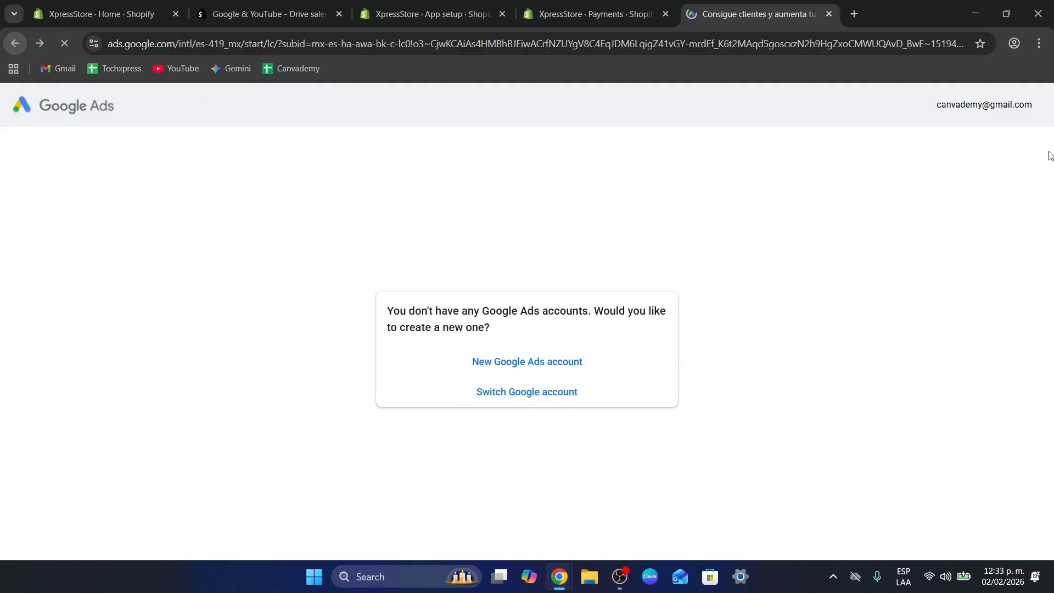
Open the TECHEXPRESS manager account in Google Ads under the other Google account and start the guided introduction
{"action": "left_click", "coordinate": [1004, 110]}
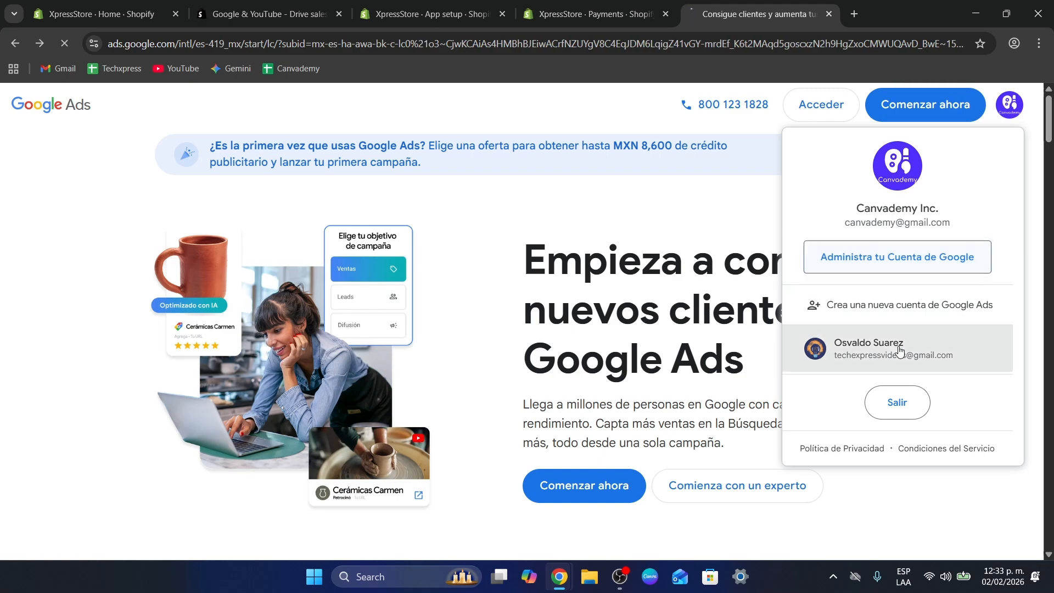
{"action": "left_click", "coordinate": [877, 349]}
{"action": "left_click", "coordinate": [840, 112]}
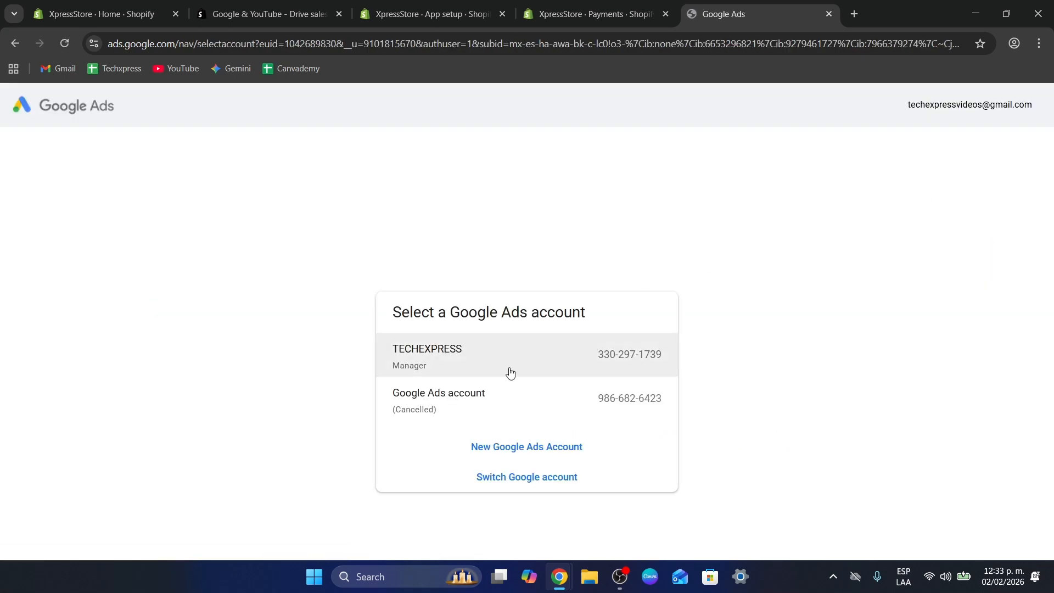
{"action": "left_click", "coordinate": [488, 360]}
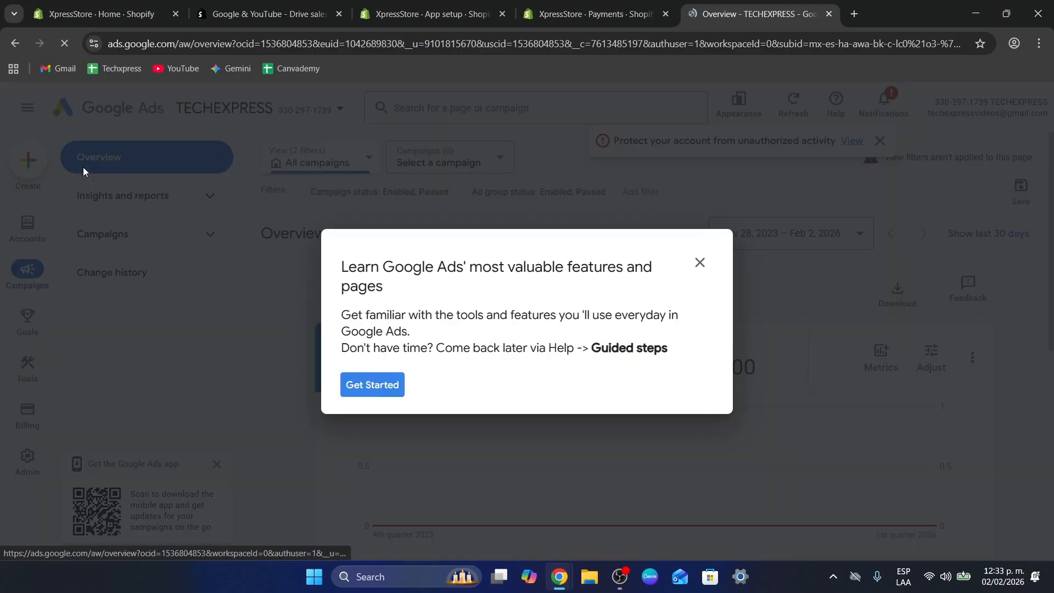
{"action": "left_click", "coordinate": [376, 383]}
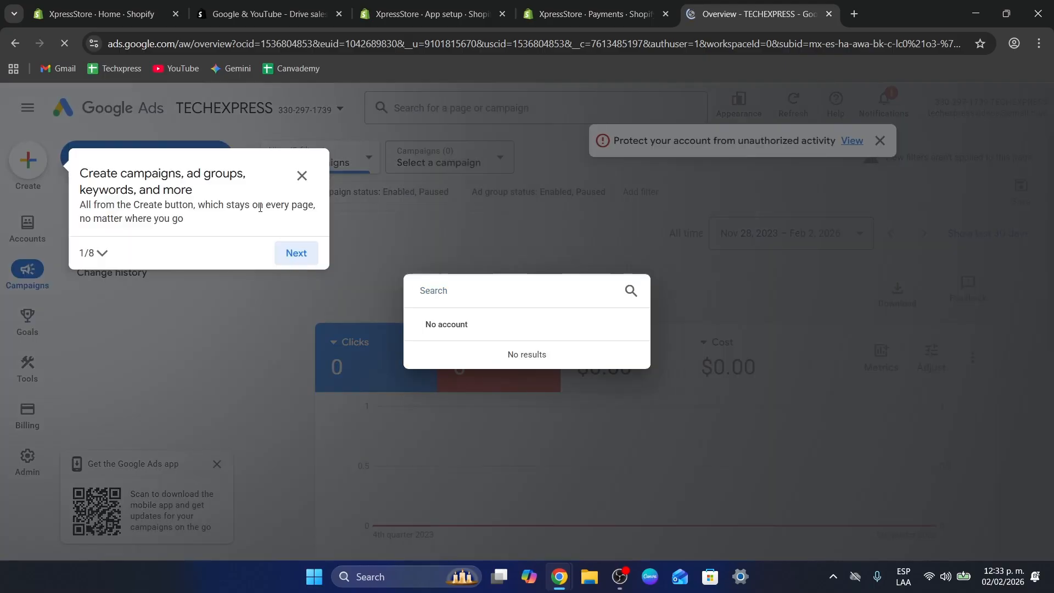
Dismiss the guided introduction in the TECHEXPRESS account and try to search for an account in the account selector
{"action": "left_click", "coordinate": [301, 252]}
{"action": "left_click", "coordinate": [615, 244]}
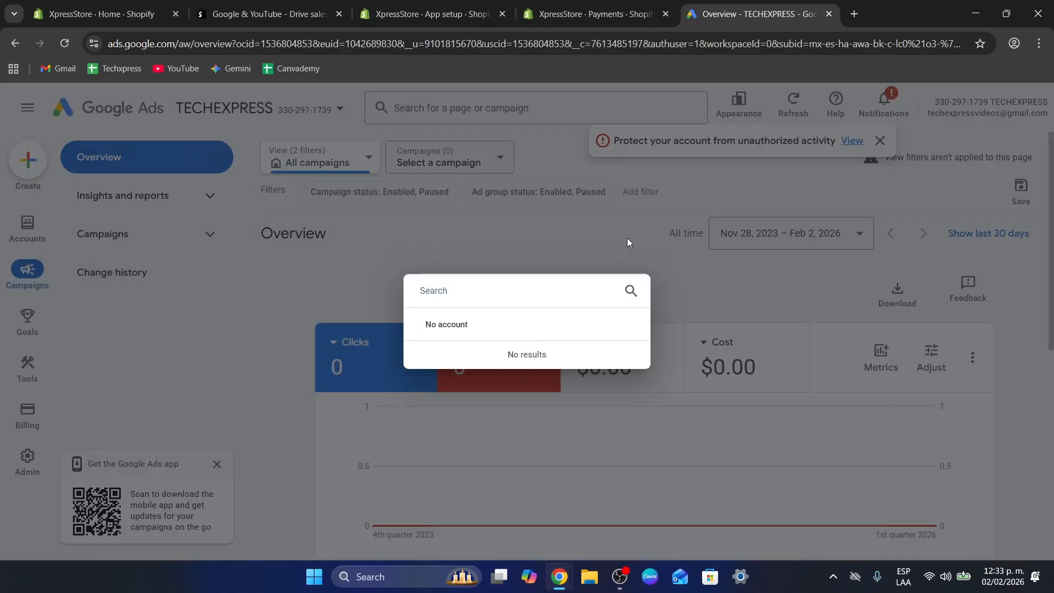
{"action": "left_click", "coordinate": [648, 301]}
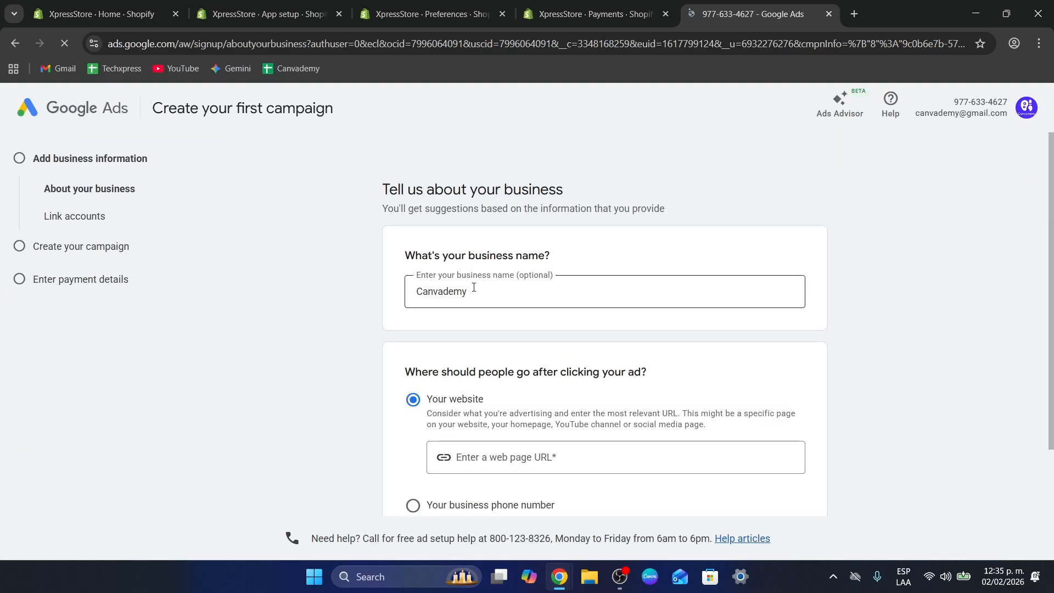
{"action": "scroll", "coordinate": [474, 287], "scroll_direction": "down", "scroll_amount": 3}
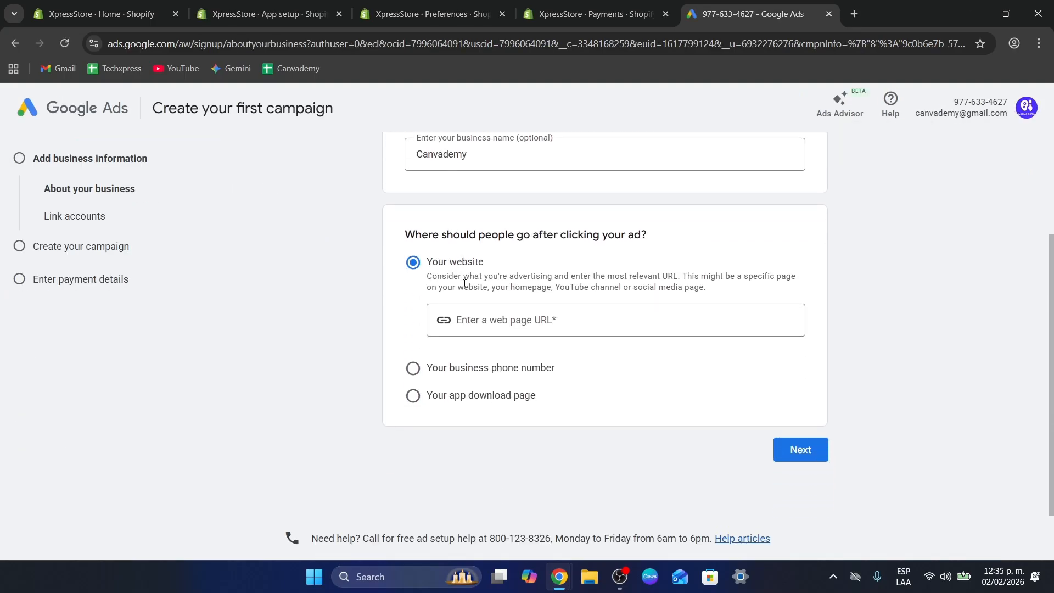
{"action": "left_click", "coordinate": [820, 455]}
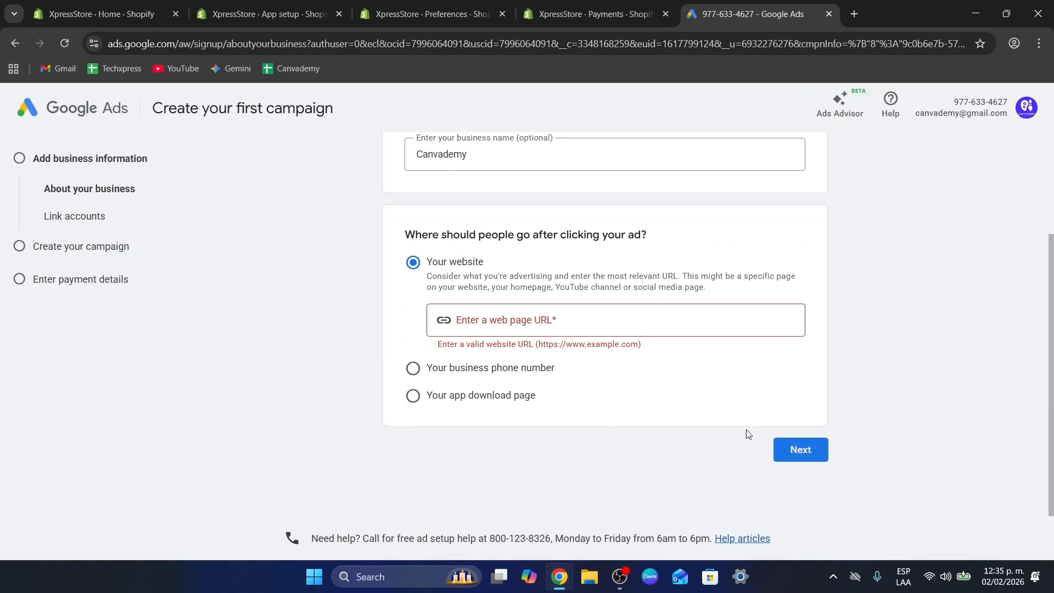
{"action": "left_click", "coordinate": [577, 4]}
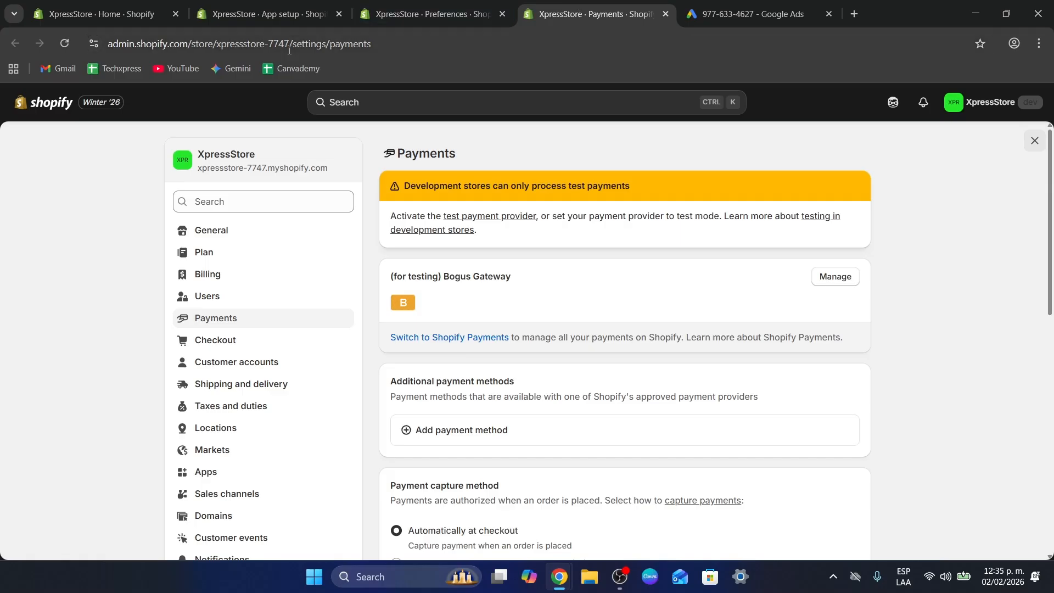
{"action": "left_click", "coordinate": [363, 42]}
{"action": "right_click", "coordinate": [315, 175]}
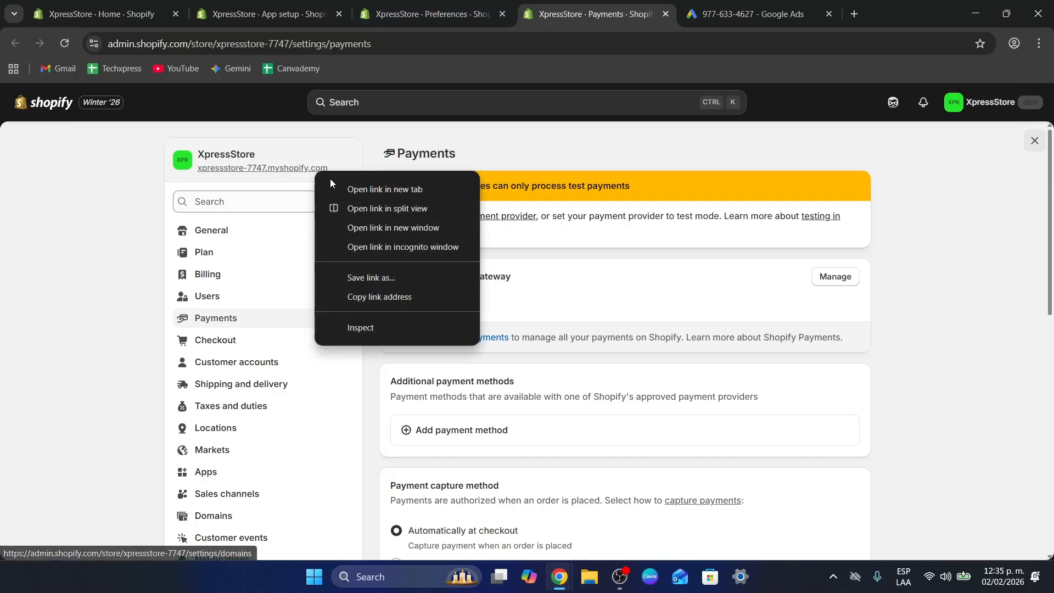
{"action": "left_click", "coordinate": [396, 293]}
{"action": "left_click", "coordinate": [778, 4]}
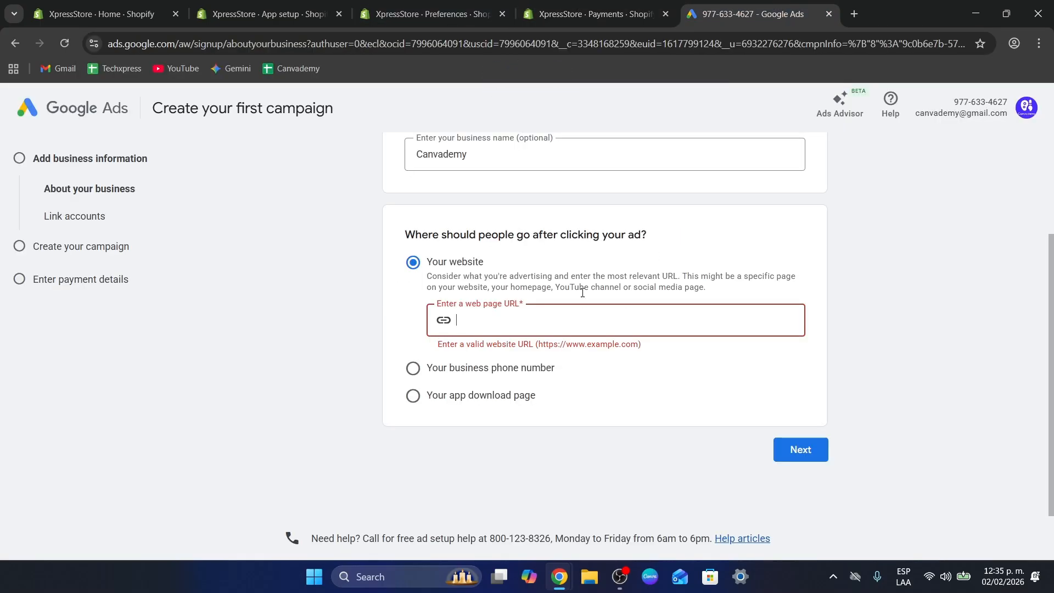
{"action": "key", "text": "ctrl+v"}
{"action": "left_click", "coordinate": [593, 13]}
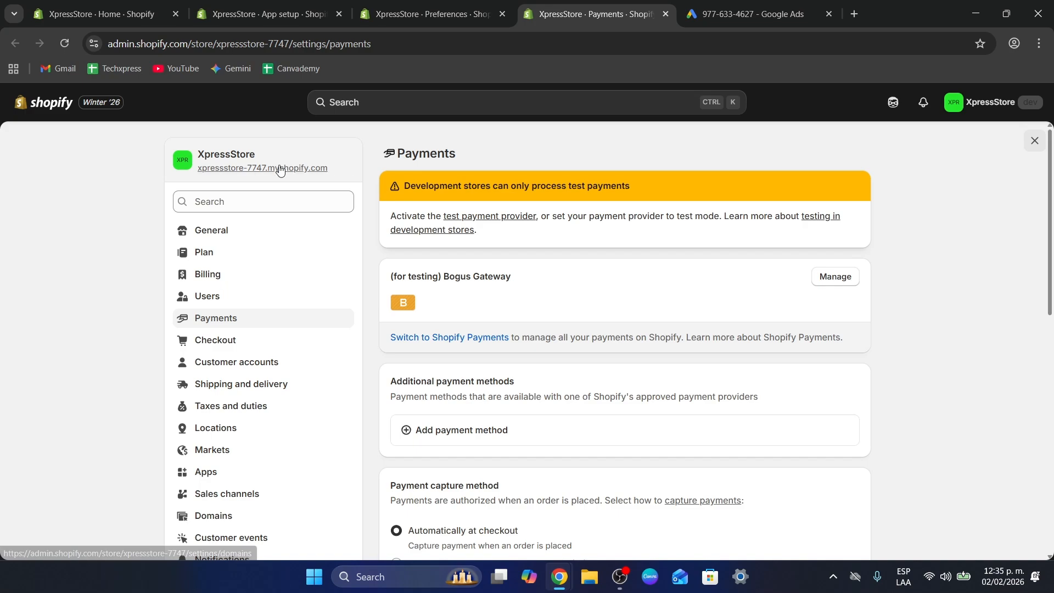
{"action": "left_click", "coordinate": [319, 168]}
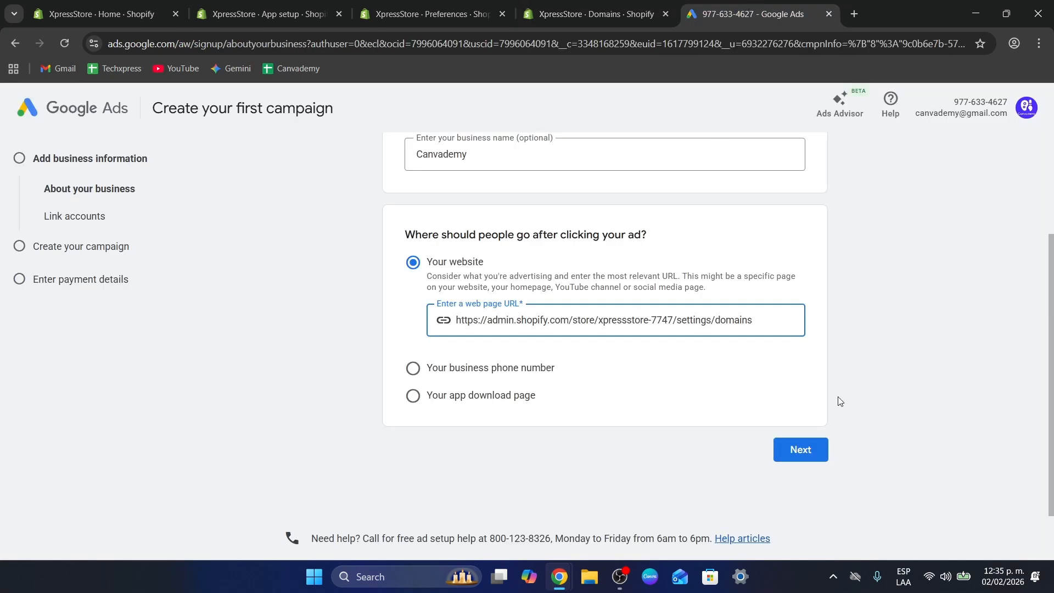
Submit the business information in Google Ads and skip linking the suggested accounts
{"action": "left_click", "coordinate": [801, 449]}
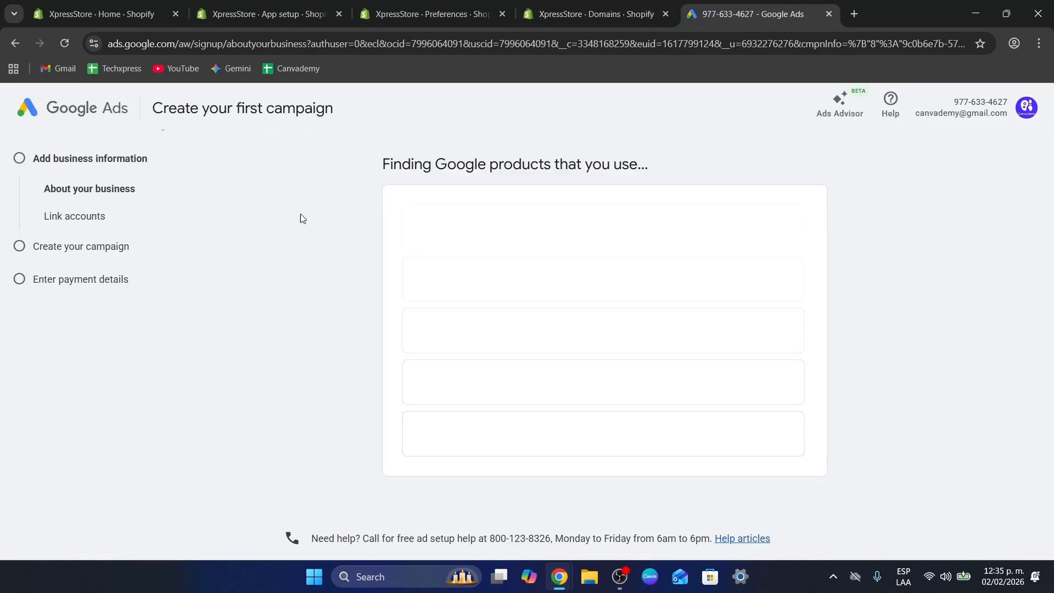
{"action": "scroll", "coordinate": [760, 270], "scroll_direction": "down", "scroll_amount": 4}
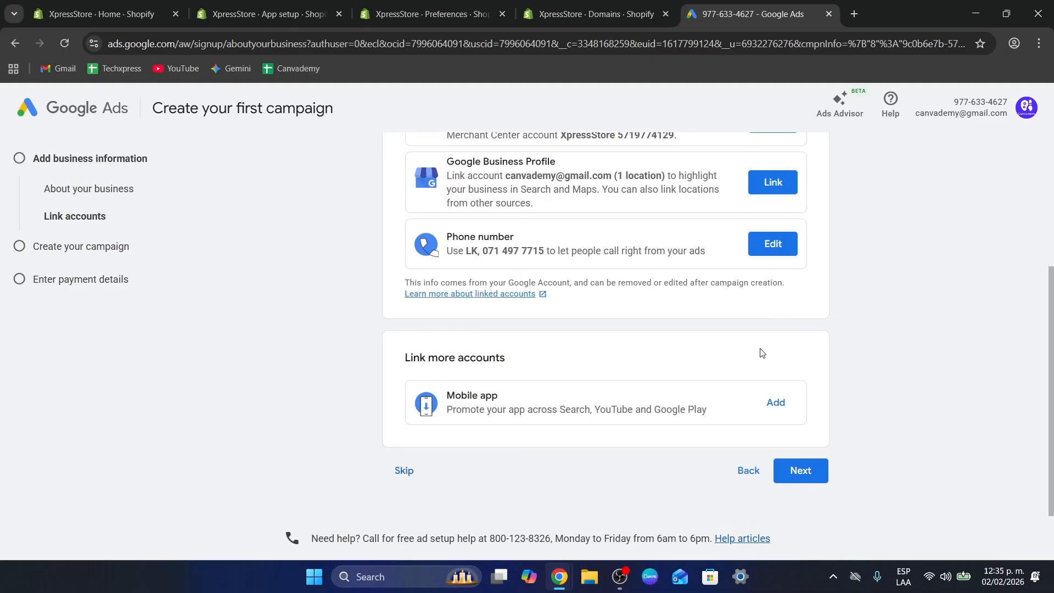
{"action": "left_click", "coordinate": [406, 471]}
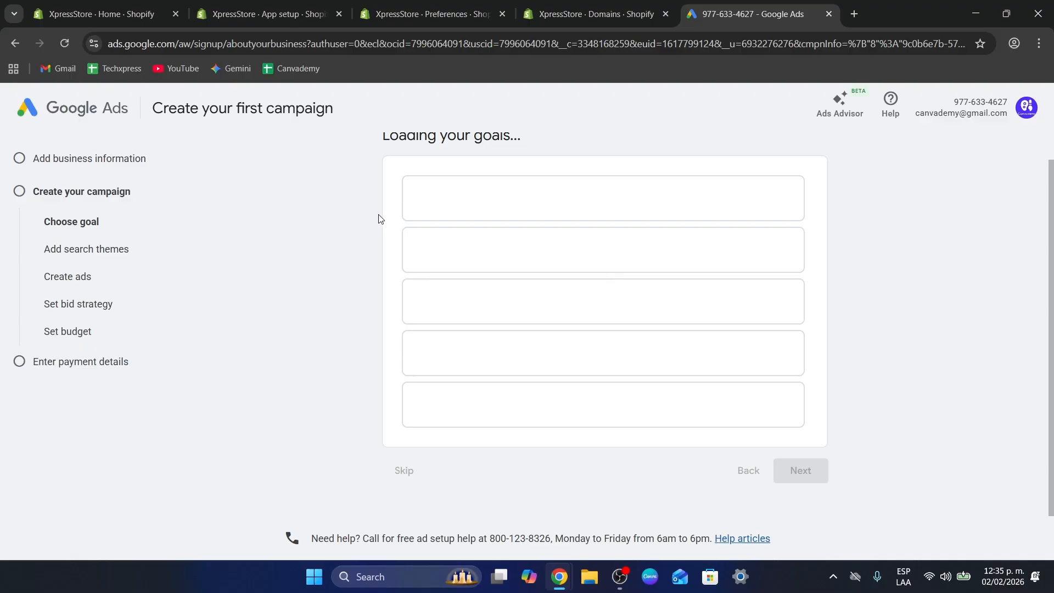
Choose Purchase as the campaign goal, measured by the URL reached after a purchase, and try to continue
{"action": "scroll", "coordinate": [602, 234], "scroll_direction": "up", "scroll_amount": 1}
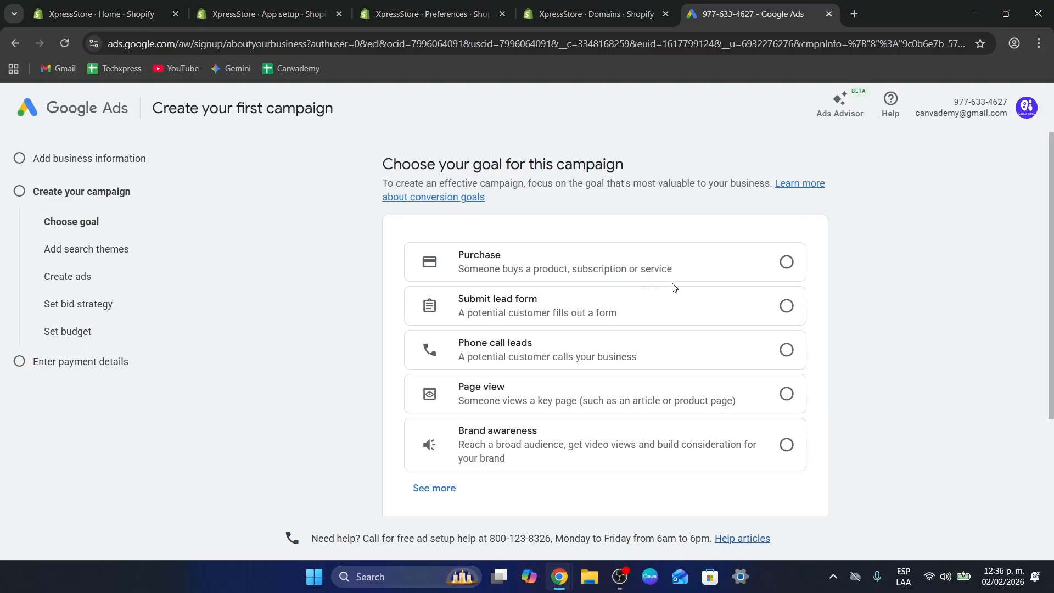
{"action": "left_click_drag", "start_coordinate": [474, 159], "coordinate": [503, 164]}
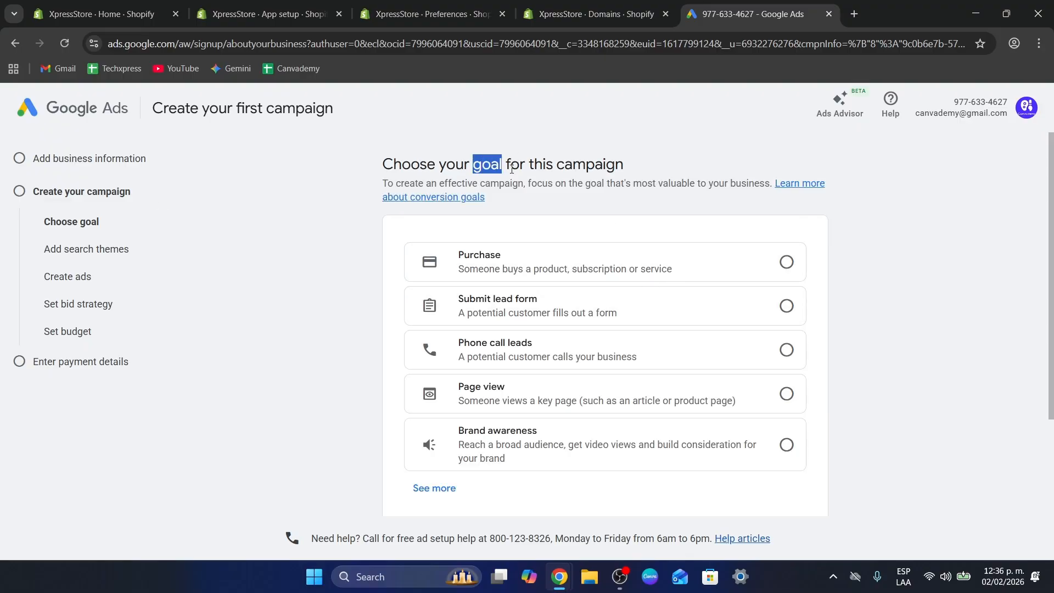
{"action": "left_click", "coordinate": [601, 275]}
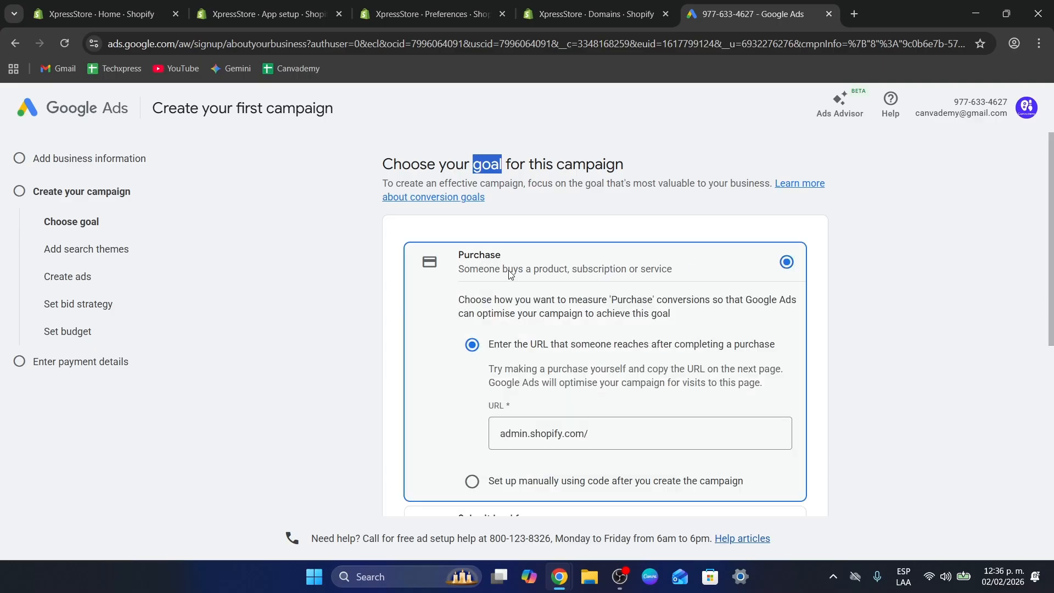
{"action": "left_click", "coordinate": [585, 433]}
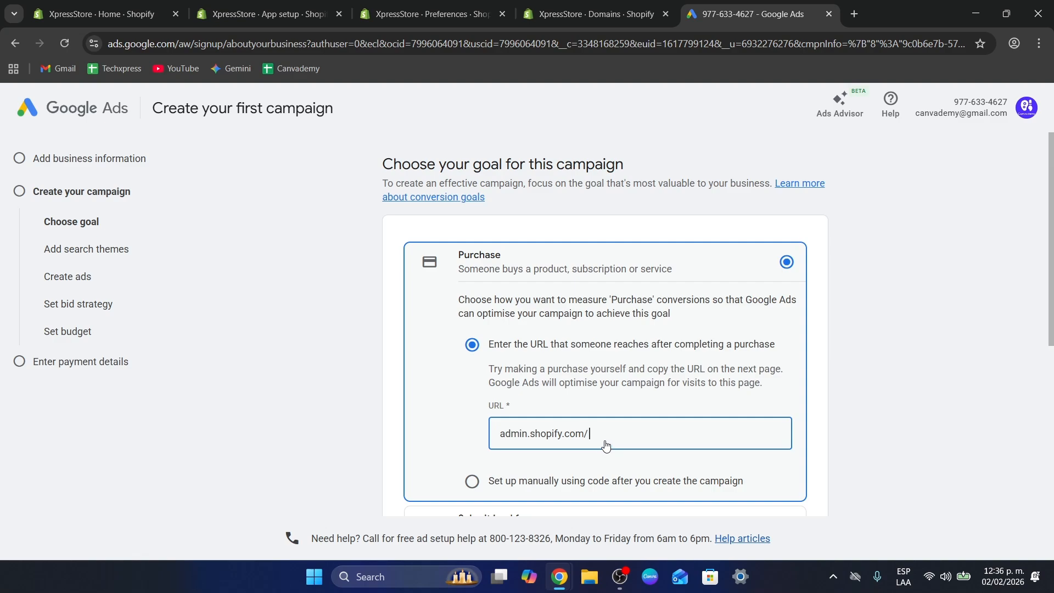
{"action": "scroll", "coordinate": [774, 473], "scroll_direction": "down", "scroll_amount": 5}
{"action": "left_click", "coordinate": [799, 490]}
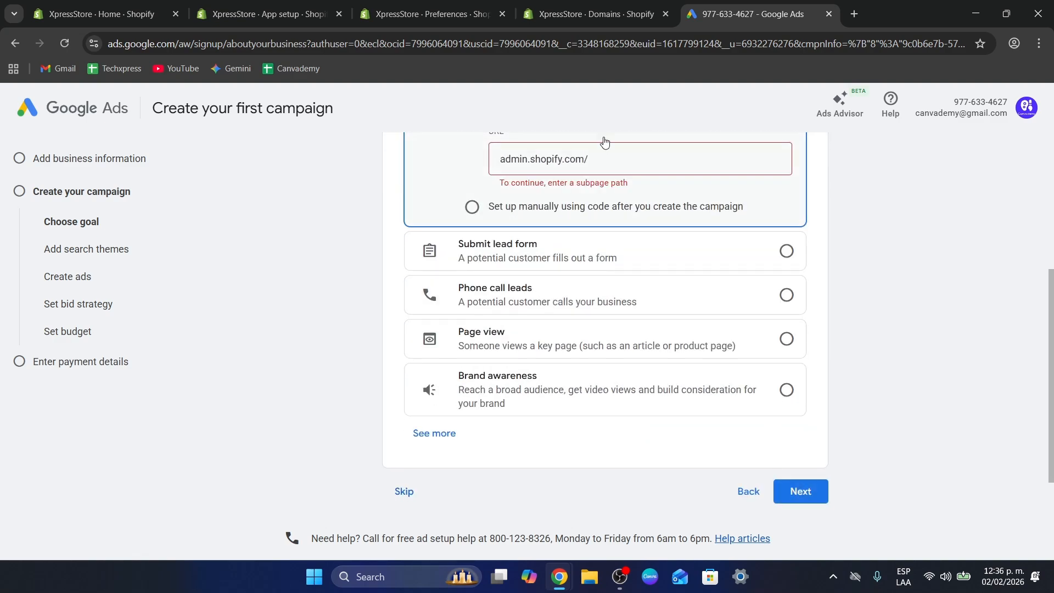
Complete the purchase URL as admin.shopify.com/xpressstore-7747/settings/domains, submit the goal and skip ahead while it saves
{"action": "left_click", "coordinate": [626, 165]}
{"action": "type", "text": "m/store/xpressstore-7747/settings/domains"}
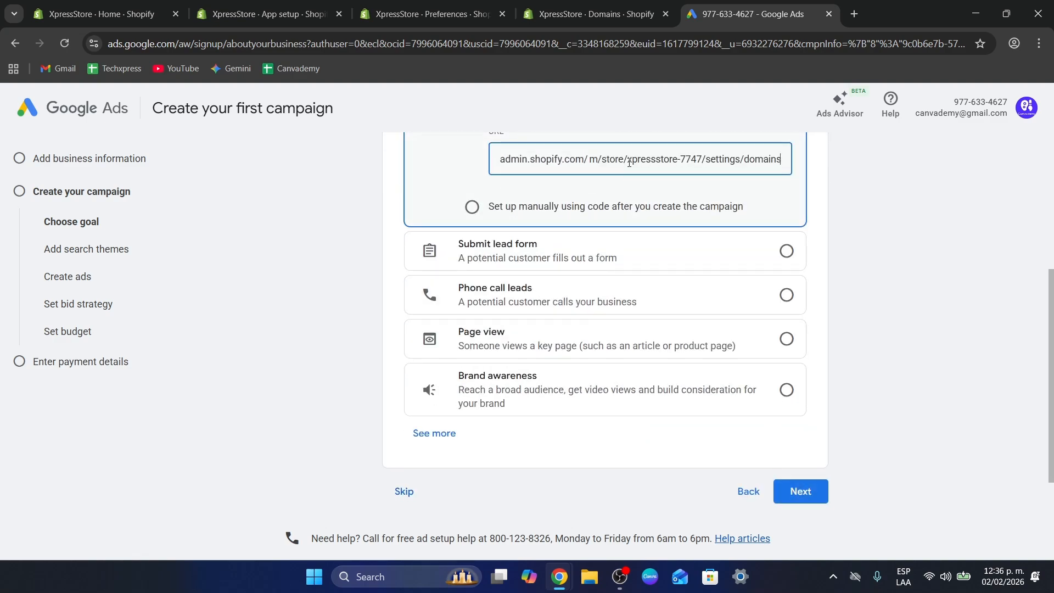
{"action": "left_click_drag", "start_coordinate": [629, 163], "coordinate": [591, 163]}
{"action": "key", "text": "BackSpace"}
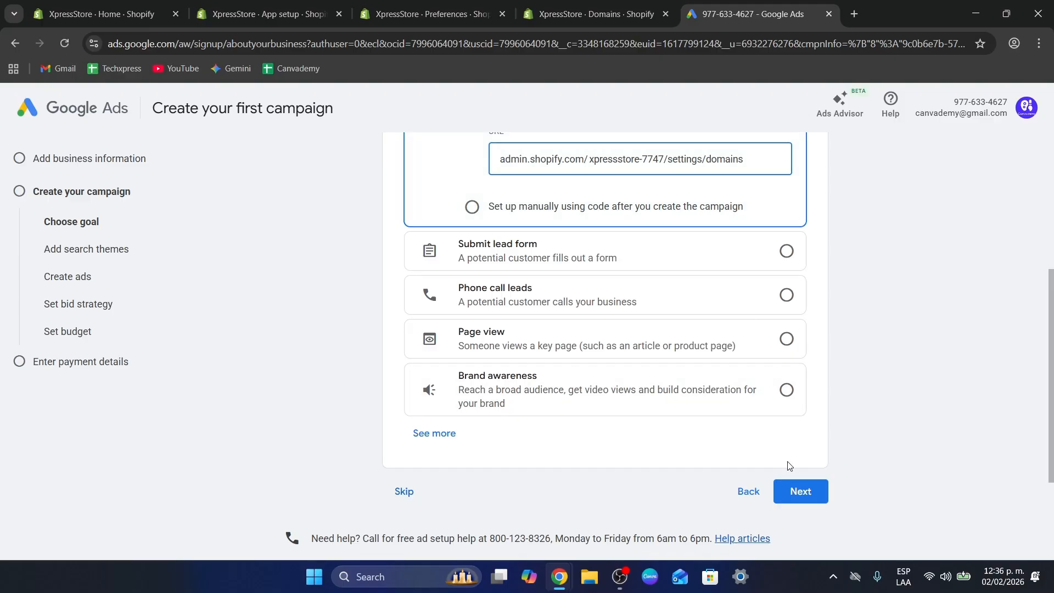
{"action": "left_click", "coordinate": [798, 492]}
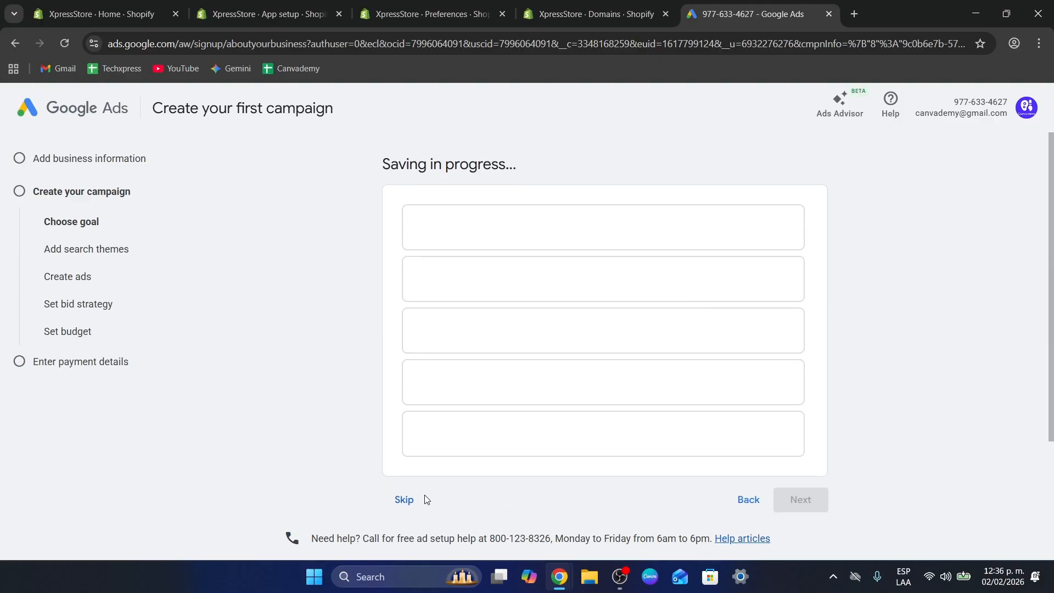
{"action": "left_click", "coordinate": [413, 502]}
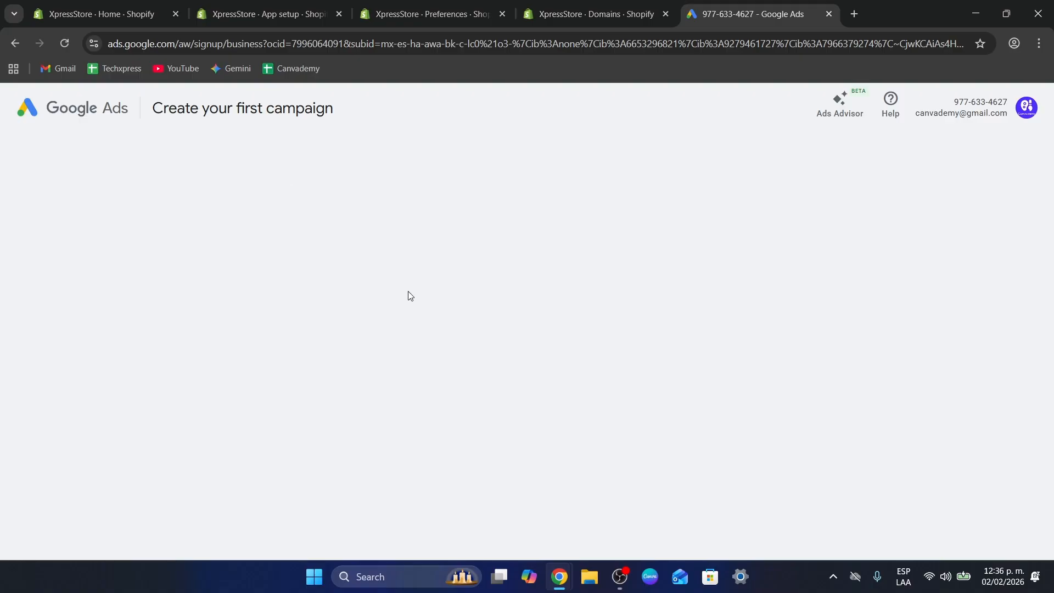
Close the Shopify Home and Domains pages and open The Videographer Snowboard from the store's product list
{"action": "left_click", "coordinate": [175, 13]}
{"action": "left_click", "coordinate": [452, 5]}
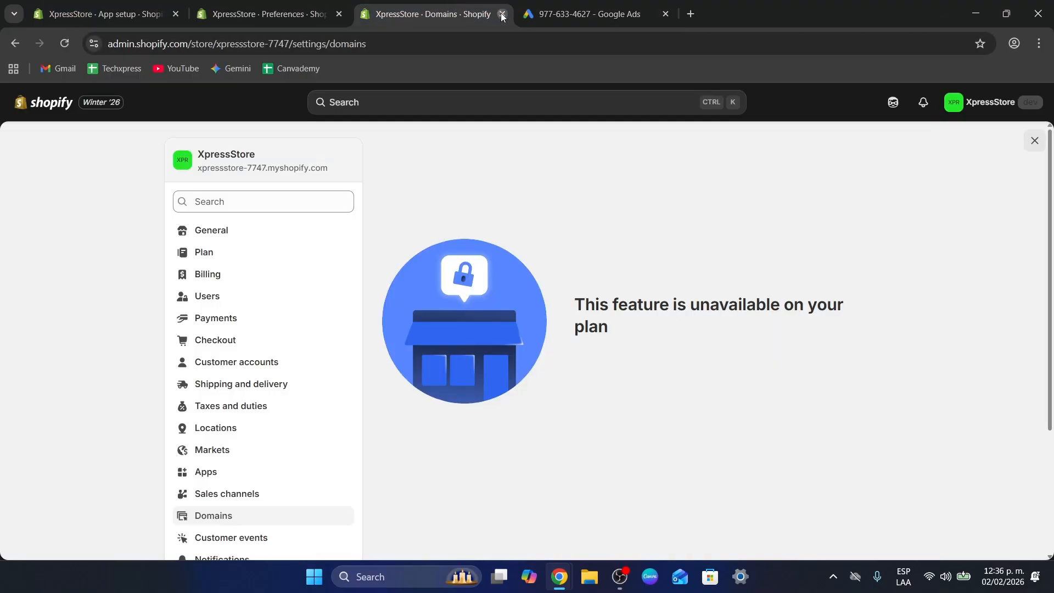
{"action": "left_click", "coordinate": [502, 15]}
{"action": "left_click", "coordinate": [66, 178]}
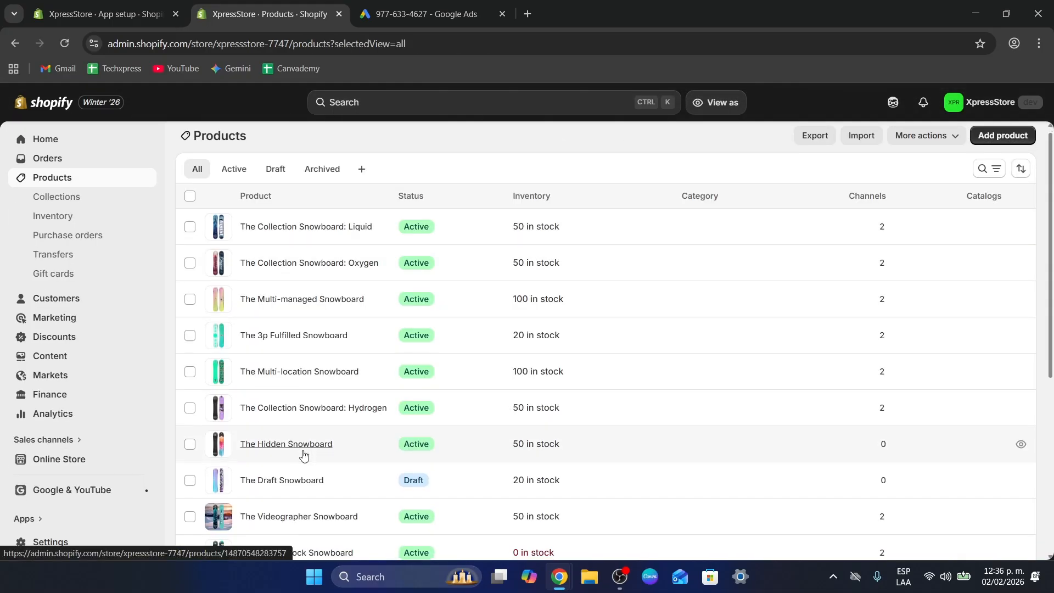
{"action": "scroll", "coordinate": [303, 454], "scroll_direction": "down", "scroll_amount": 1}
{"action": "left_click", "coordinate": [346, 456]}
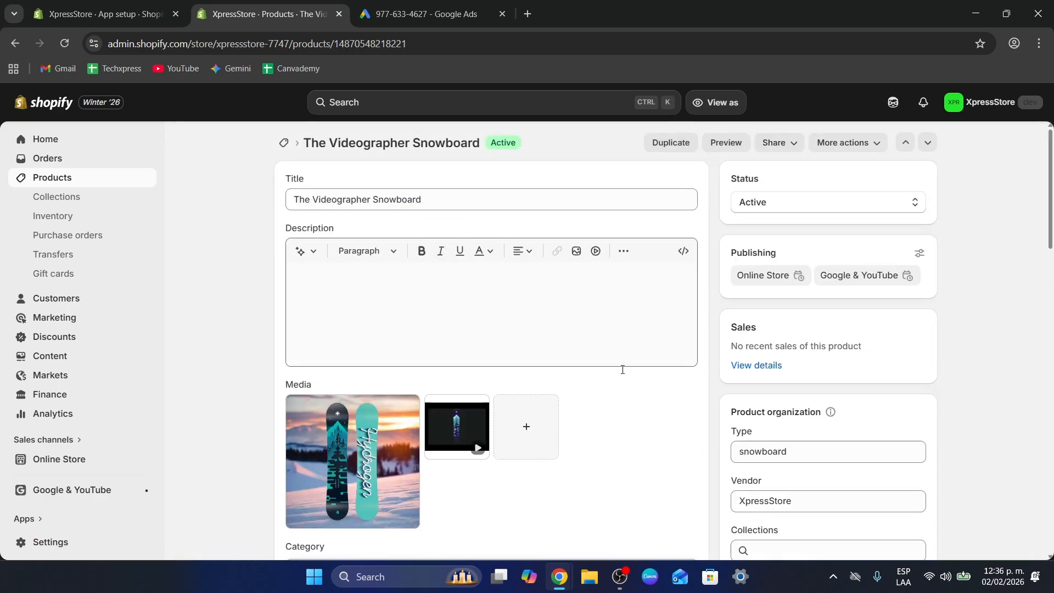
Open the Snowboard 3D video in the product's media and play it muted
{"action": "scroll", "coordinate": [622, 369], "scroll_direction": "down", "scroll_amount": 1}
{"action": "left_click", "coordinate": [461, 360]}
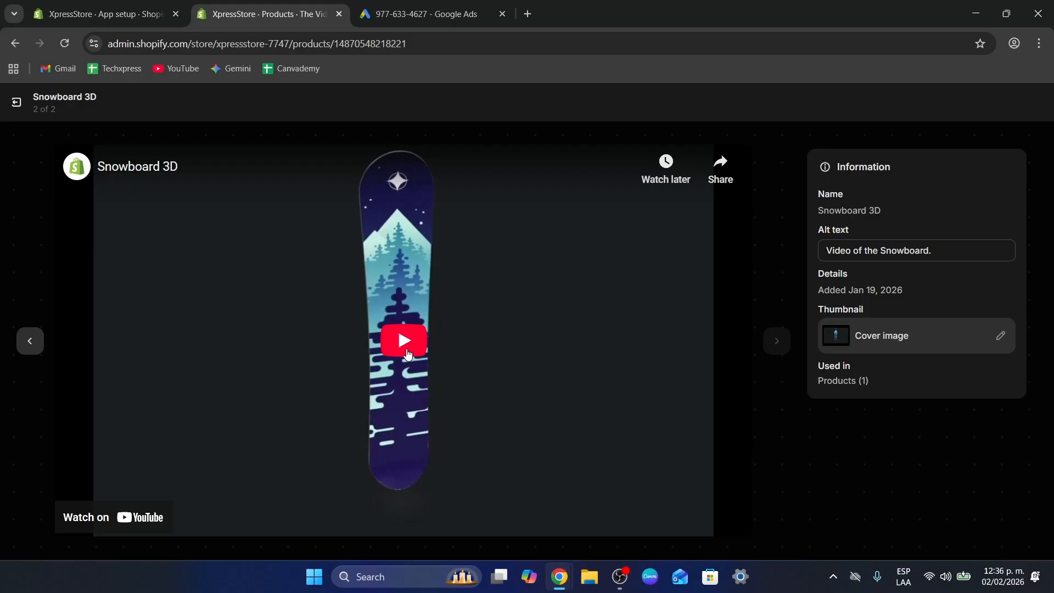
{"action": "left_click", "coordinate": [405, 346]}
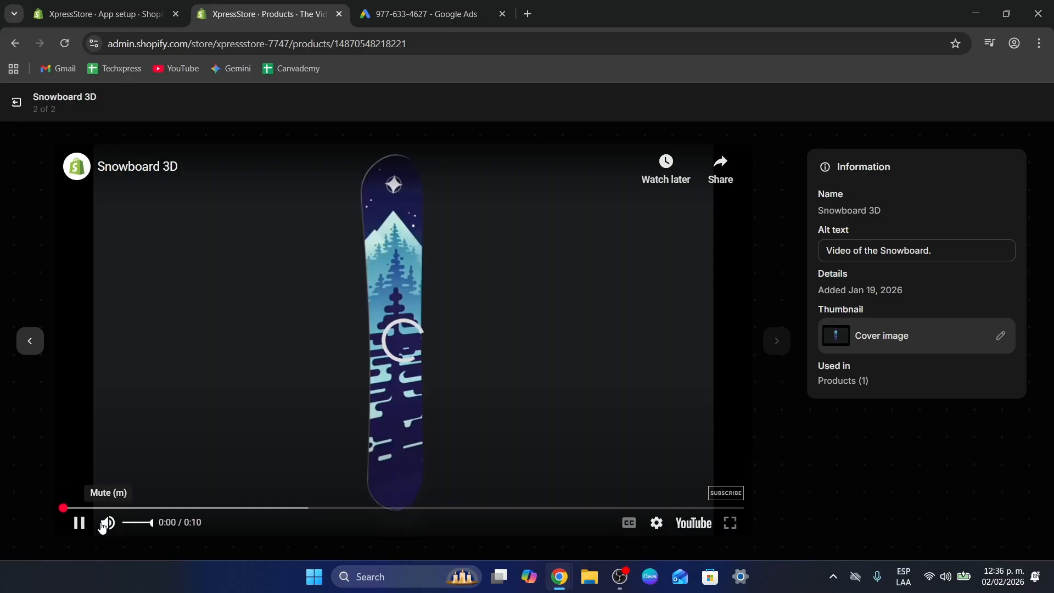
{"action": "left_click", "coordinate": [108, 522]}
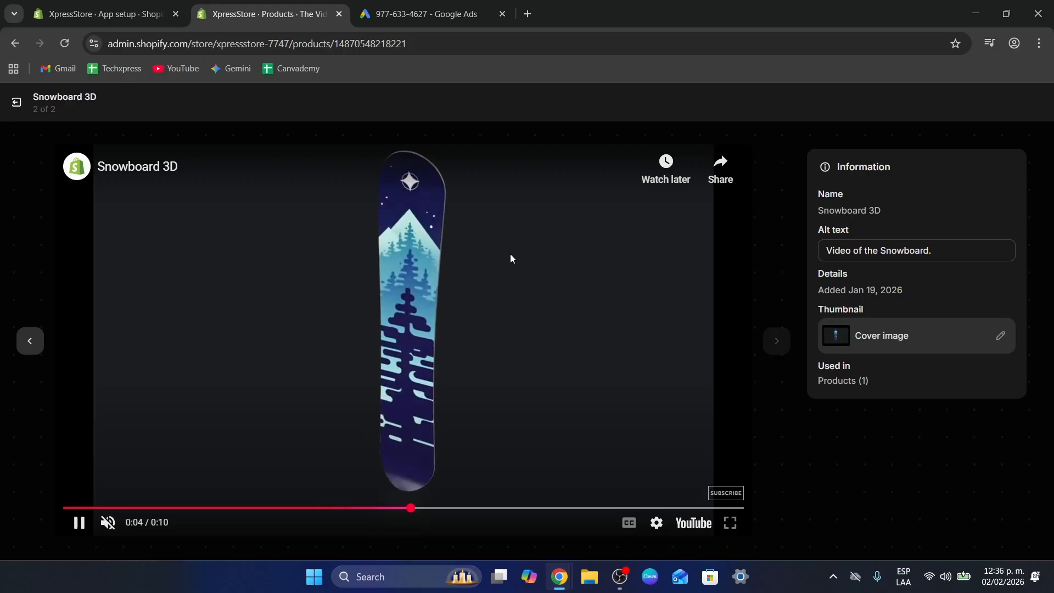
Switch to Google Ads and reload the blank campaign creation page
{"action": "left_click", "coordinate": [399, 5]}
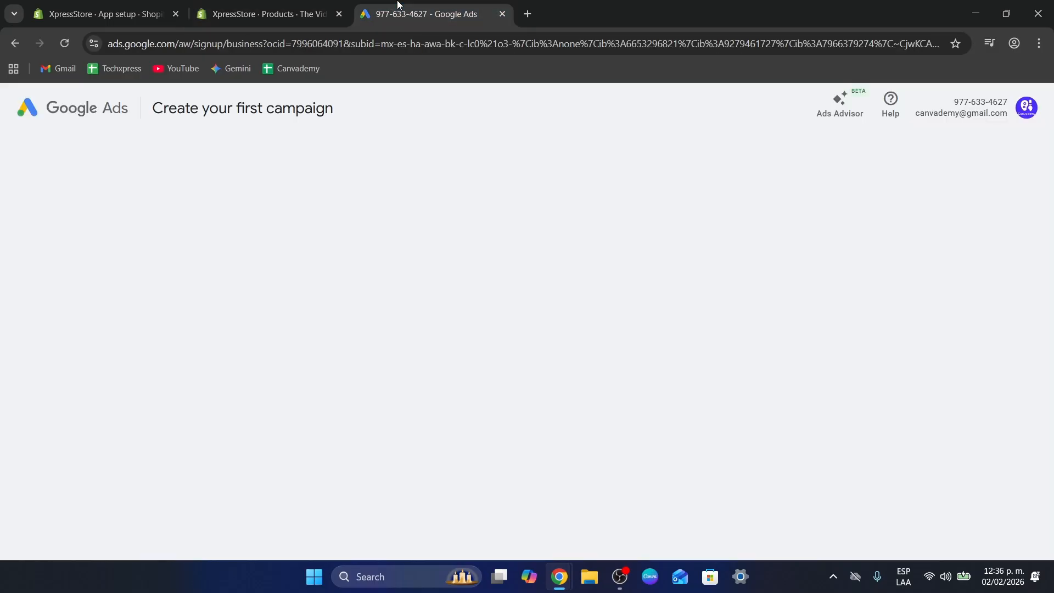
{"action": "left_click", "coordinate": [64, 43]}
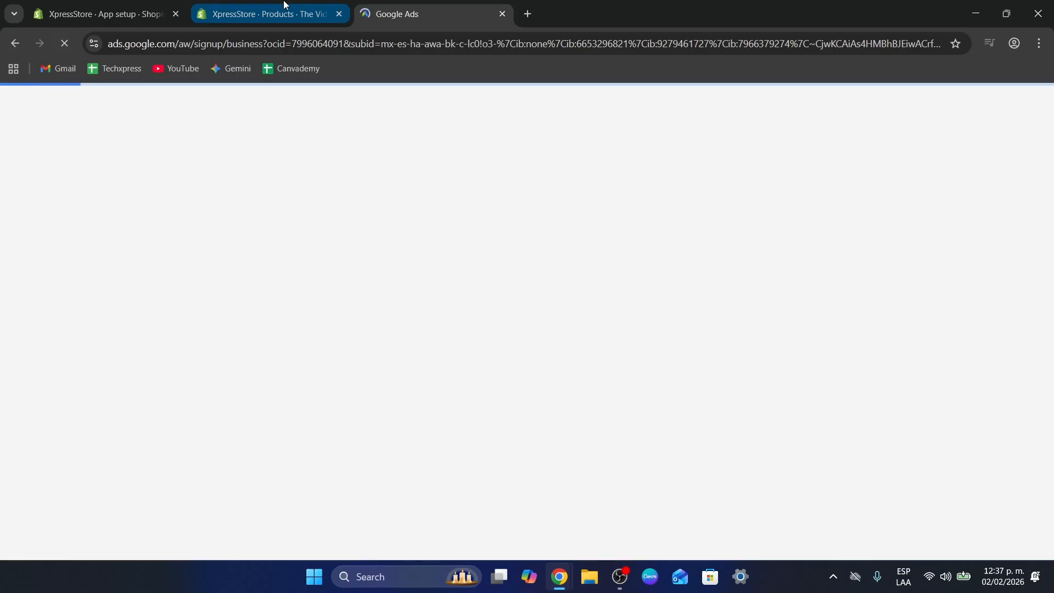
{"action": "left_click", "coordinate": [285, 6]}
{"action": "left_click", "coordinate": [431, 5]}
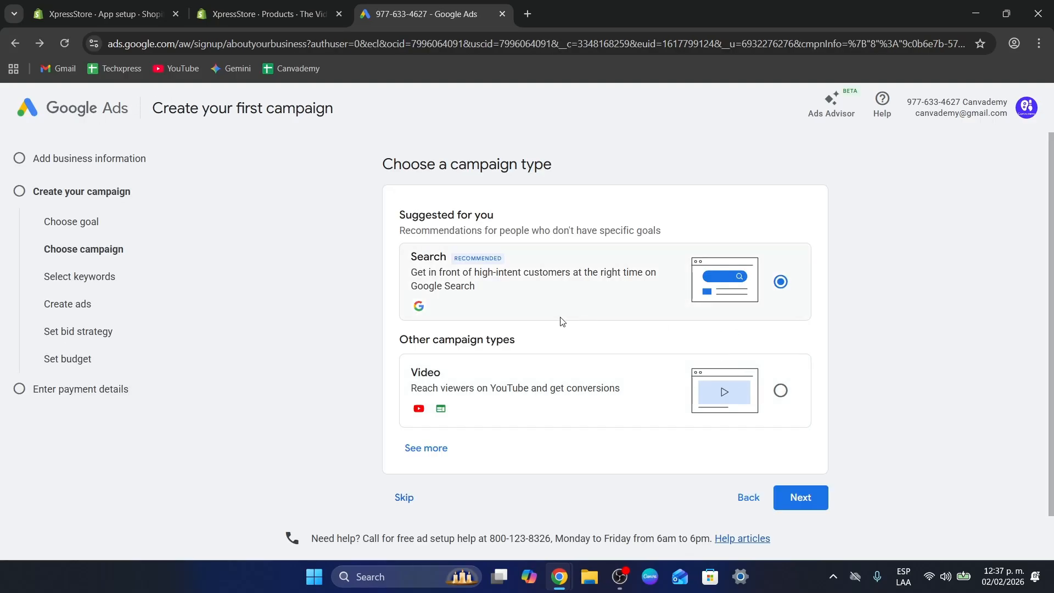
Keep the recommended Search campaign type and continue to keyword selection
{"action": "left_click_drag", "start_coordinate": [450, 217], "coordinate": [499, 218]}
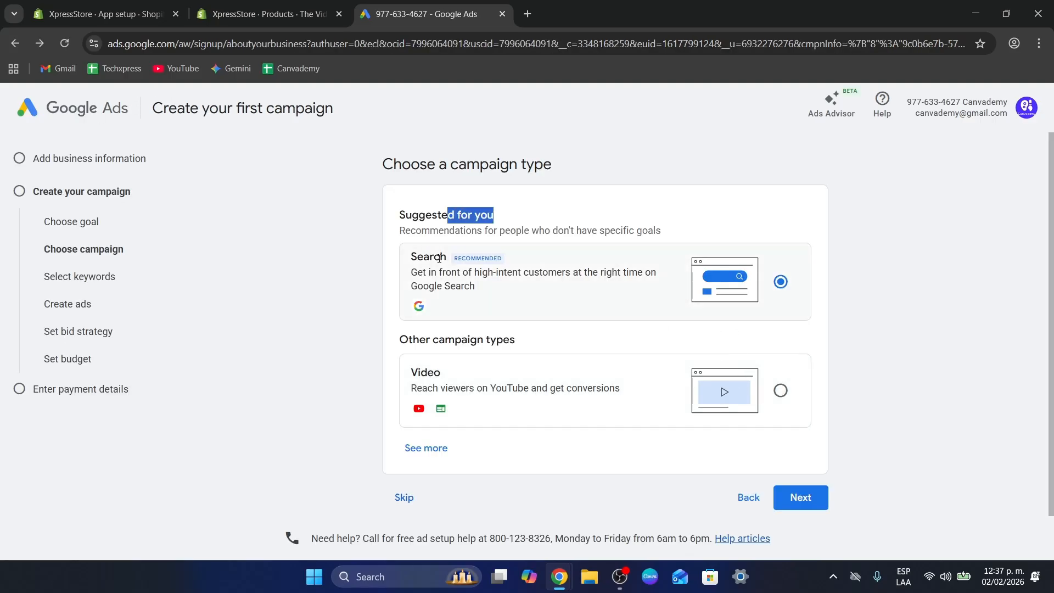
{"action": "left_click_drag", "start_coordinate": [529, 272], "coordinate": [690, 273]}
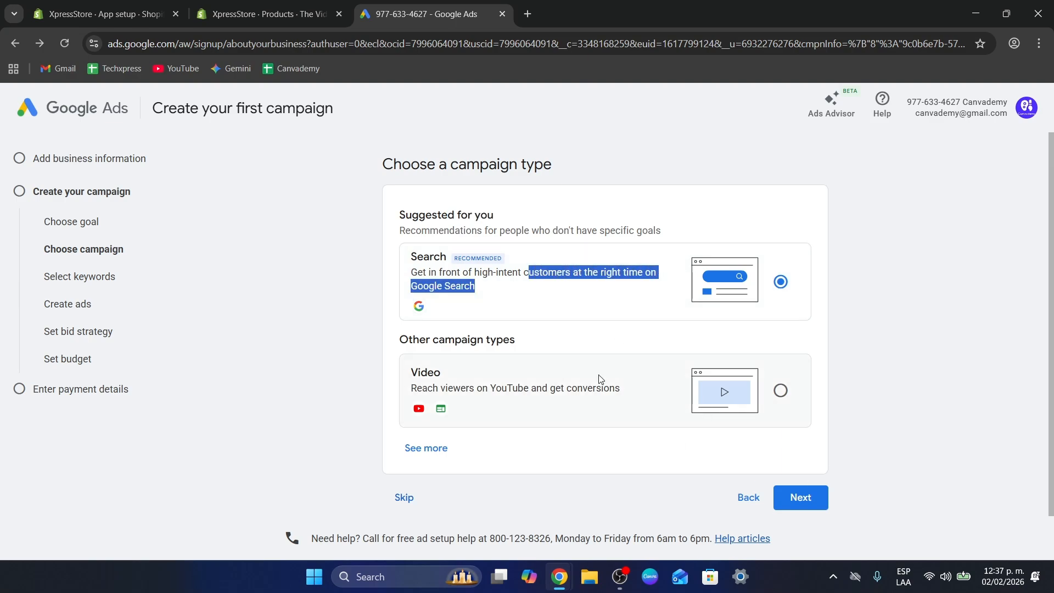
{"action": "left_click", "coordinate": [800, 497]}
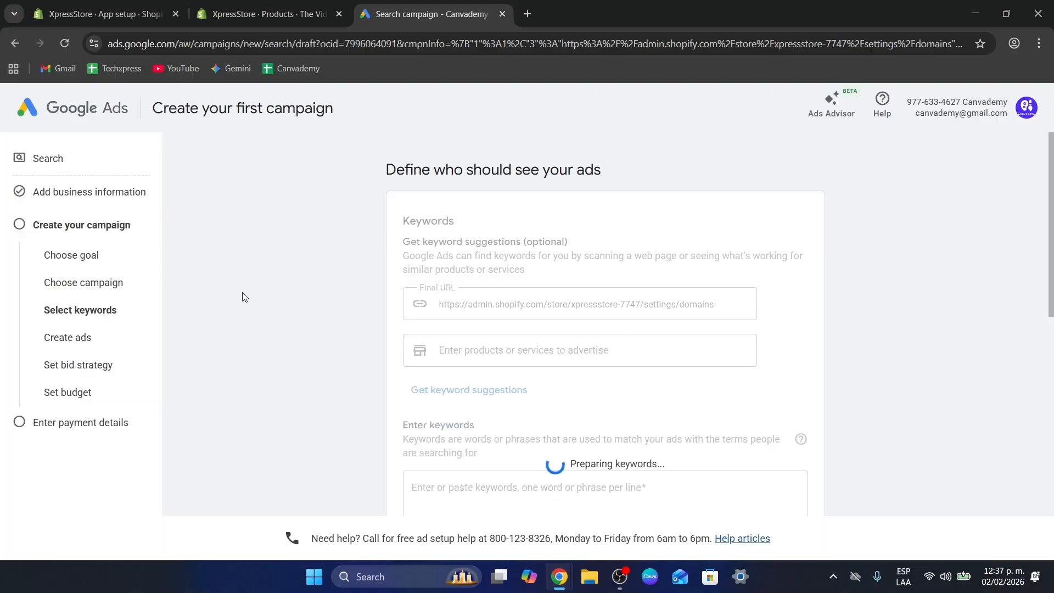
Review the keyword and targeting settings, and try to continue with the keyword list left empty
{"action": "scroll", "coordinate": [628, 337], "scroll_direction": "down", "scroll_amount": 4}
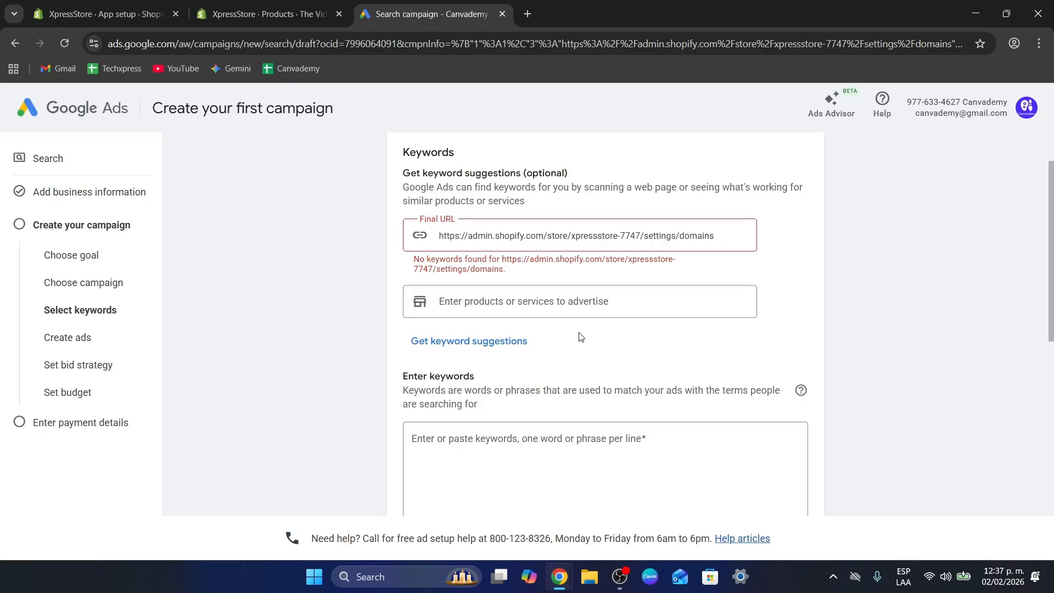
{"action": "scroll", "coordinate": [577, 336], "scroll_direction": "down", "scroll_amount": 2}
{"action": "scroll", "coordinate": [566, 316], "scroll_direction": "down", "scroll_amount": 1}
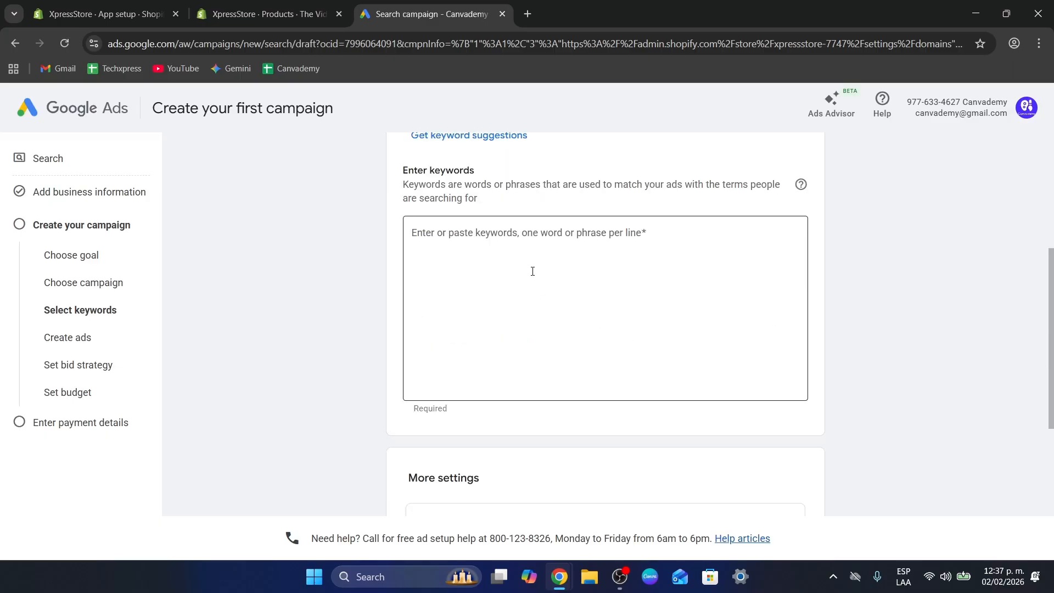
{"action": "left_click", "coordinate": [553, 302]}
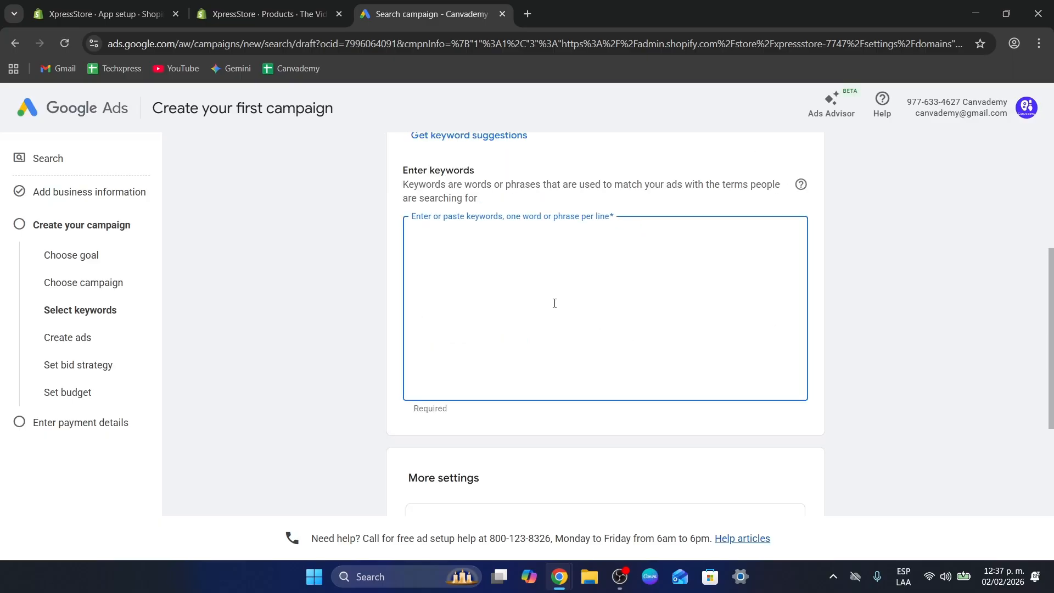
{"action": "scroll", "coordinate": [554, 304], "scroll_direction": "down", "scroll_amount": 4}
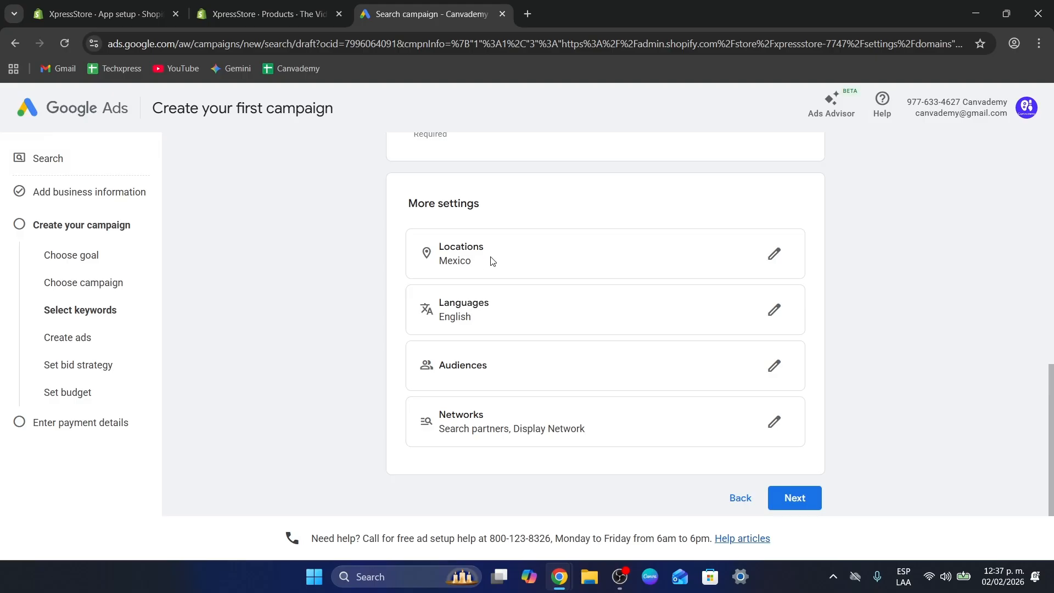
{"action": "left_click", "coordinate": [802, 500]}
{"action": "left_click_drag", "start_coordinate": [78, 365], "coordinate": [82, 372]}
{"action": "scroll", "coordinate": [581, 297], "scroll_direction": "up", "scroll_amount": 4}
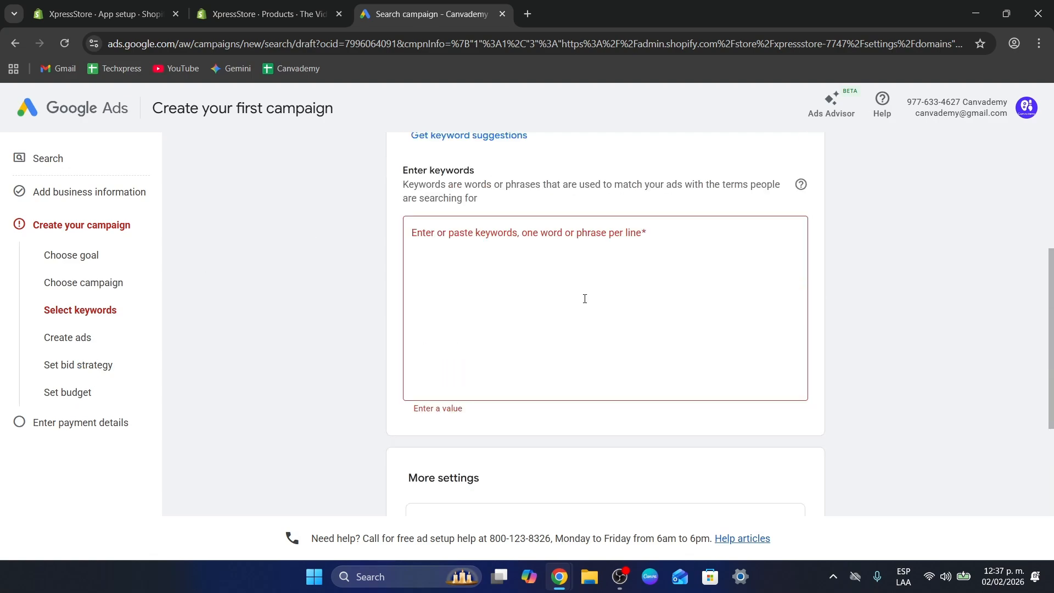
Enter shopify as the campaign keyword and continue to ad creation, keeping the Mexico location and English language settings
{"action": "left_click", "coordinate": [570, 281]}
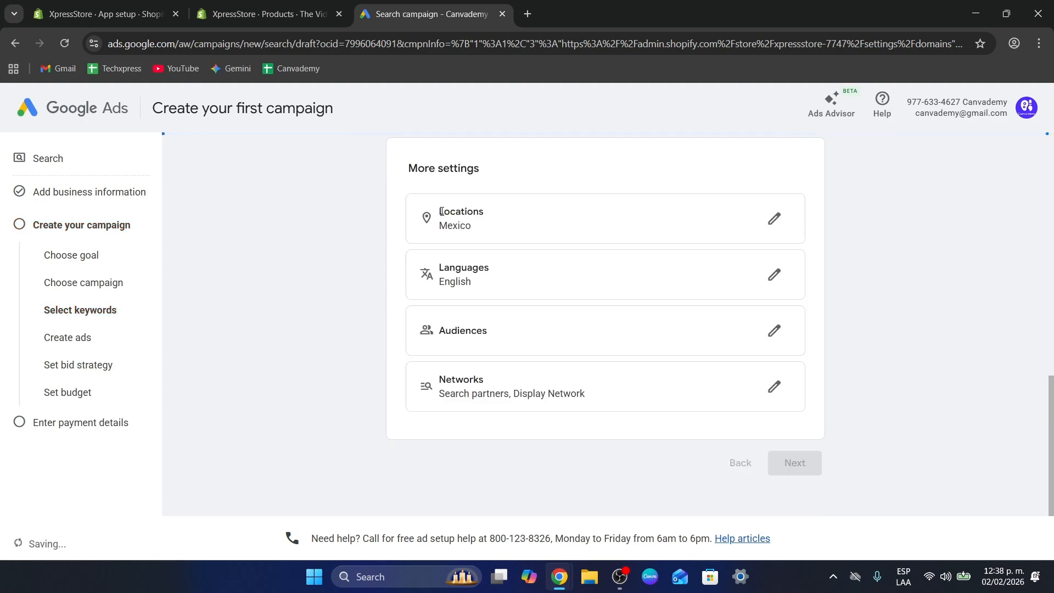
{"action": "scroll", "coordinate": [249, 368], "scroll_direction": "up", "scroll_amount": 4}
{"action": "scroll", "coordinate": [486, 327], "scroll_direction": "up", "scroll_amount": 8}
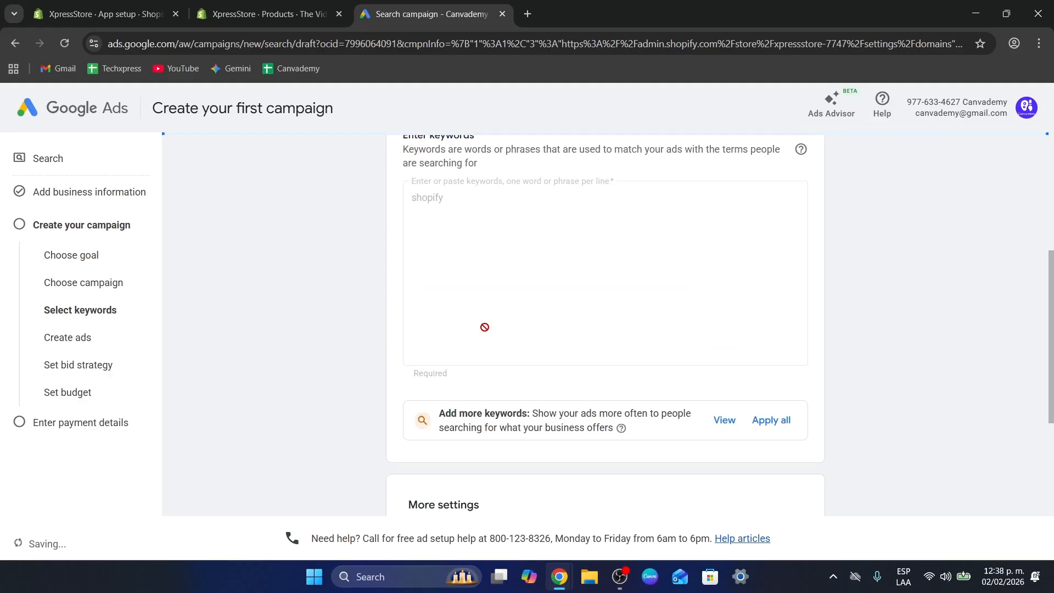
{"action": "scroll", "coordinate": [486, 328], "scroll_direction": "down", "scroll_amount": 11}
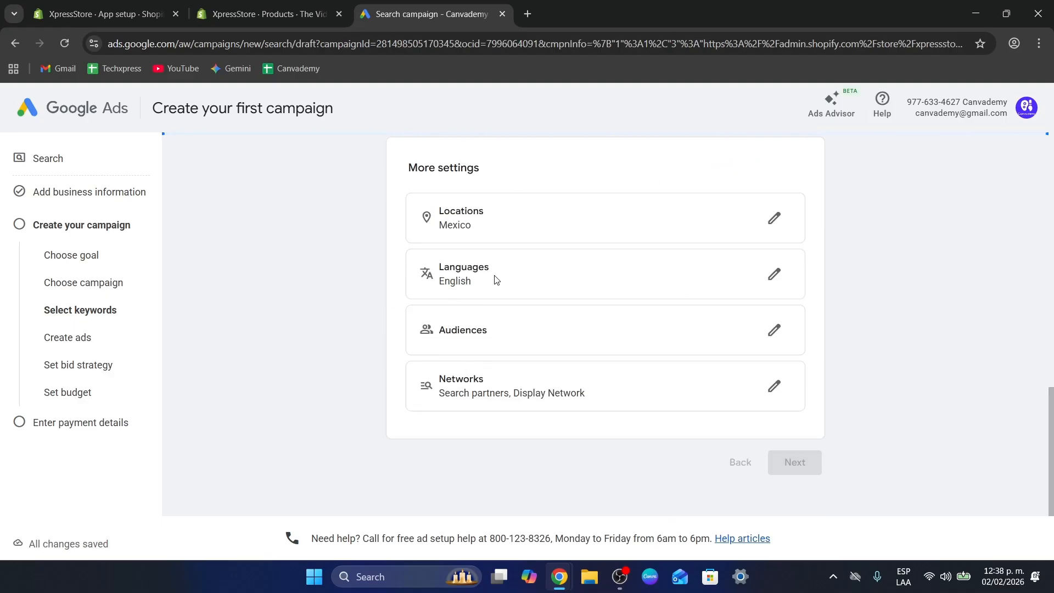
Examine the ad's headline, description and sitelink fields, and advance the mobile ad preview to its next version
{"action": "scroll", "coordinate": [269, 266], "scroll_direction": "down", "scroll_amount": 15}
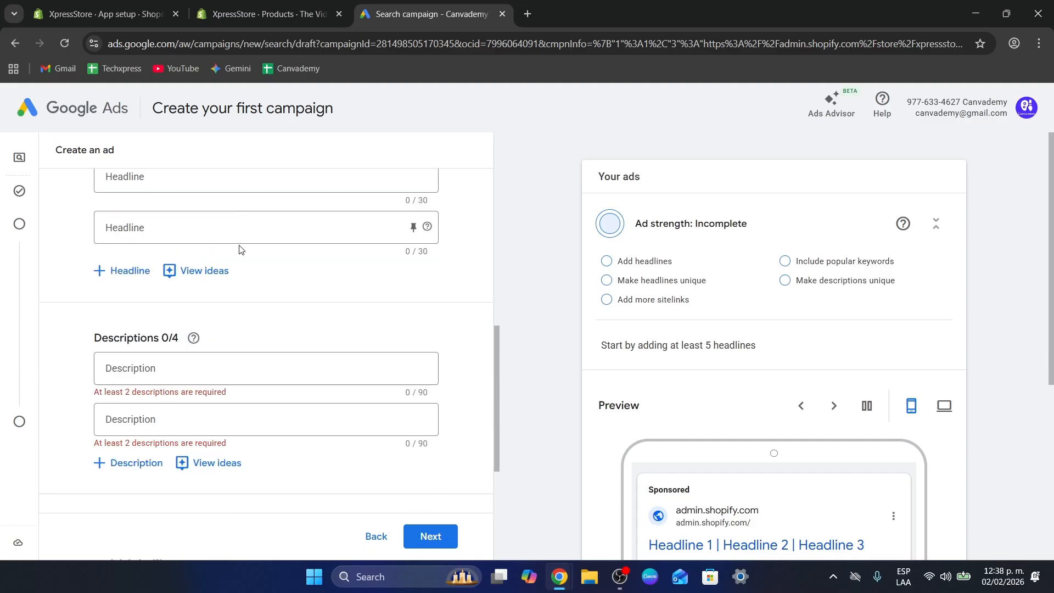
{"action": "scroll", "coordinate": [696, 272], "scroll_direction": "down", "scroll_amount": 5}
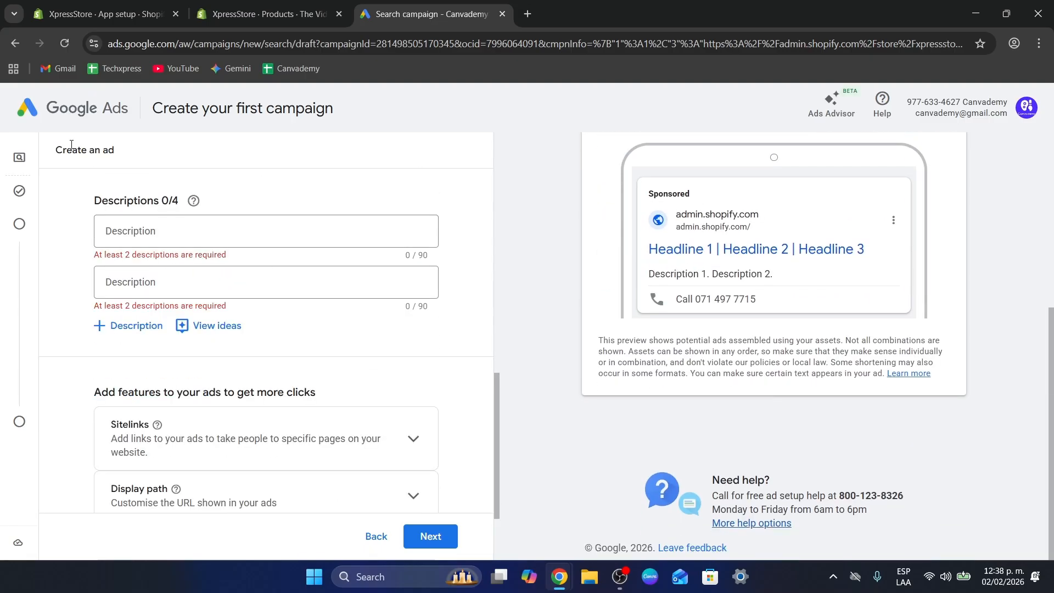
{"action": "scroll", "coordinate": [728, 247], "scroll_direction": "up", "scroll_amount": 1}
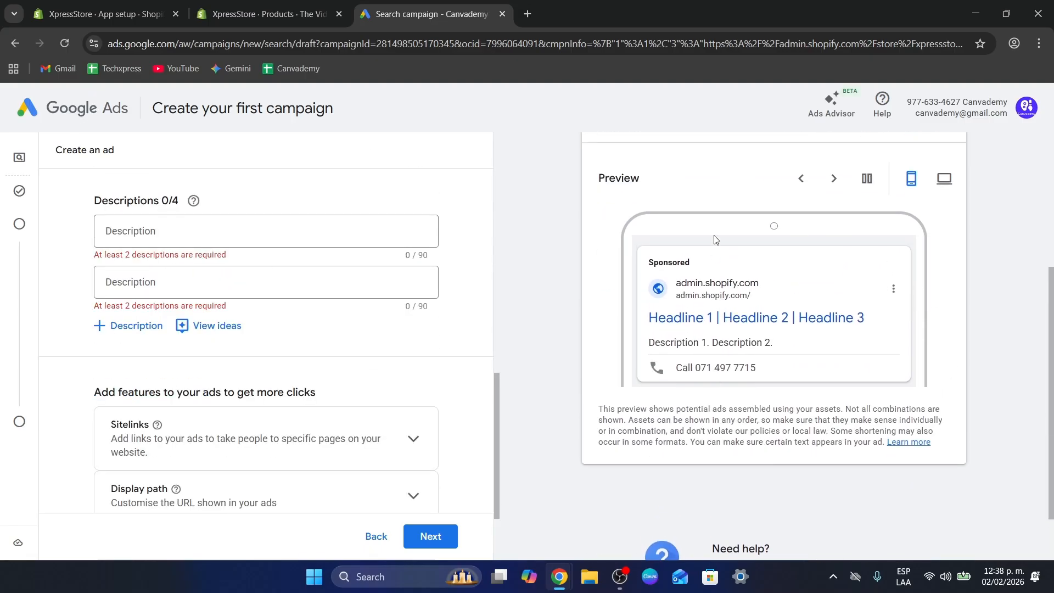
{"action": "scroll", "coordinate": [856, 329], "scroll_direction": "up", "scroll_amount": 2}
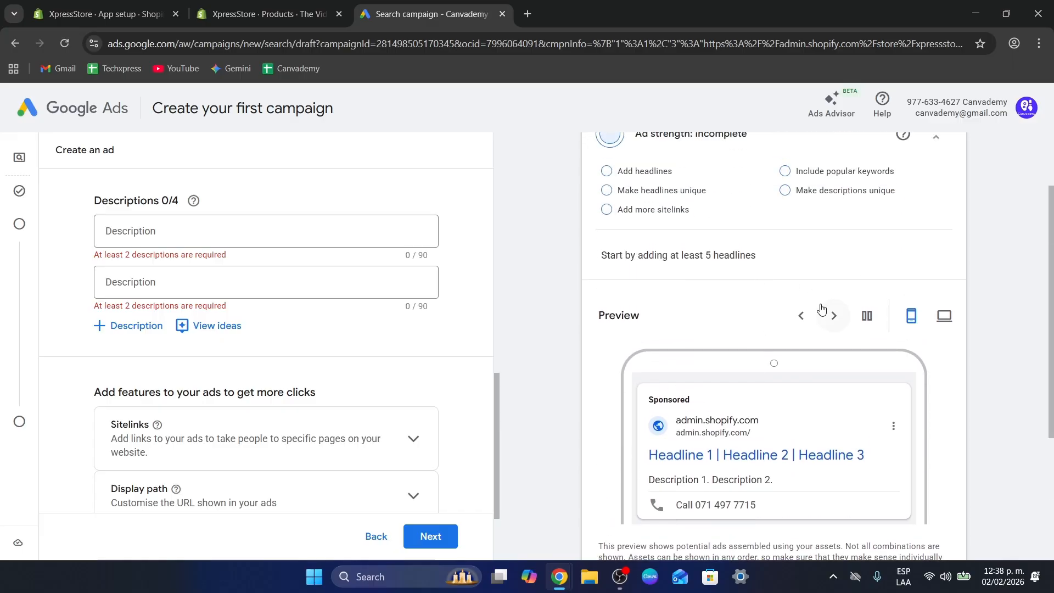
{"action": "left_click", "coordinate": [835, 318]}
{"action": "scroll", "coordinate": [855, 351], "scroll_direction": "down", "scroll_amount": 1}
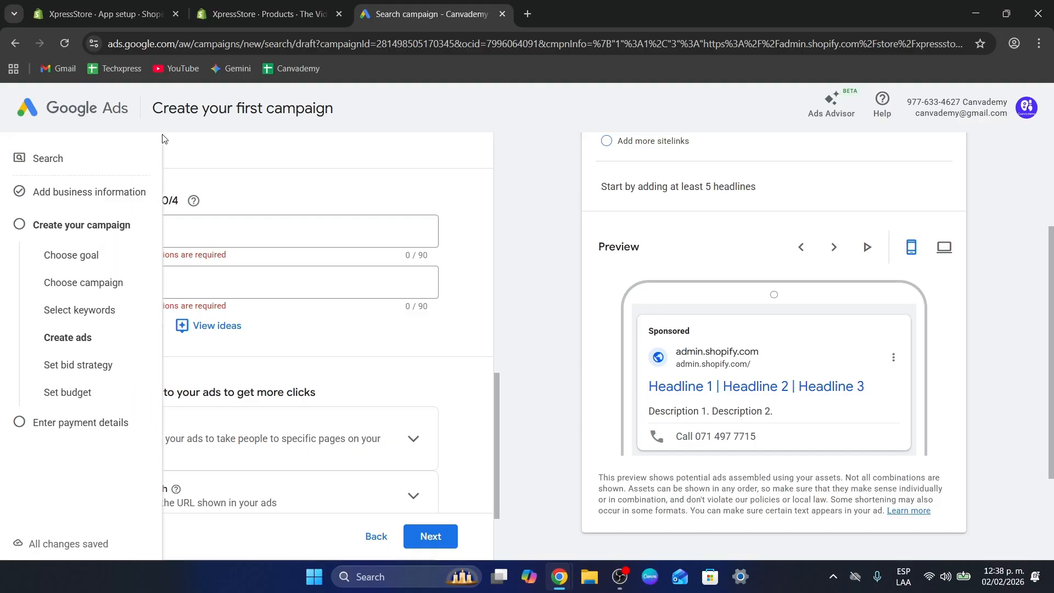
View the signed-in Google Ads account's details and close them again
{"action": "mouse_move", "coordinate": [24, 167]}
{"action": "left_click", "coordinate": [1026, 107]}
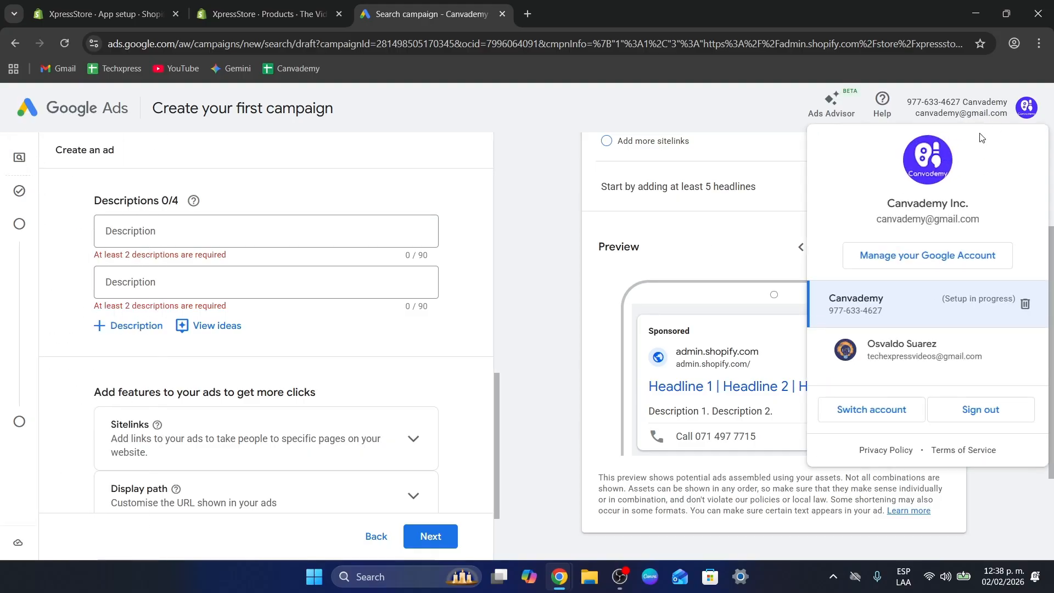
{"action": "left_click", "coordinate": [567, 121]}
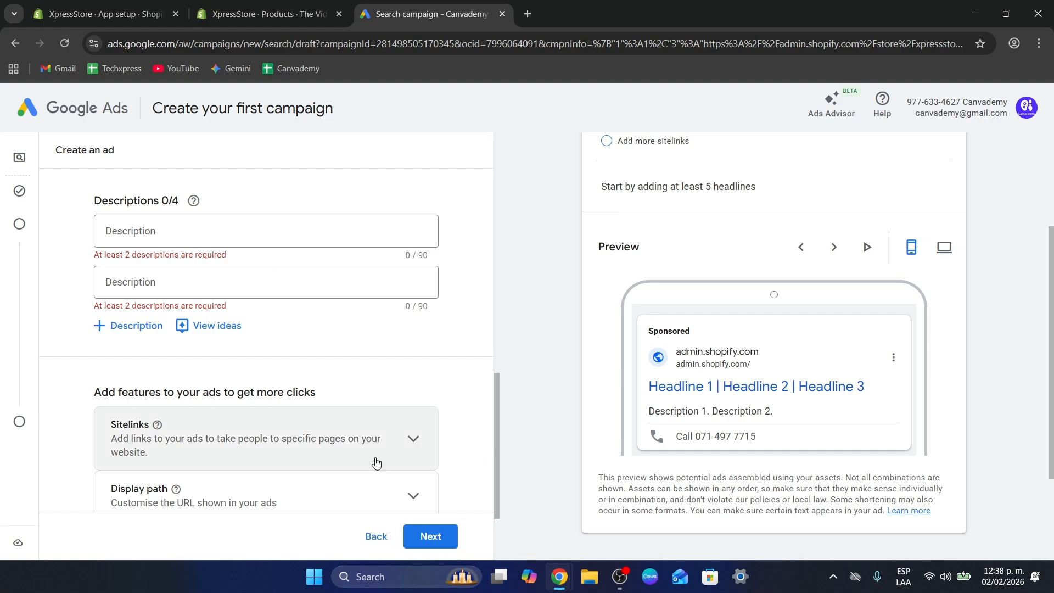
Search the web for gogle ad in a new tab and open the Comienza con Google Ads result
{"action": "left_click", "coordinate": [532, 15]}
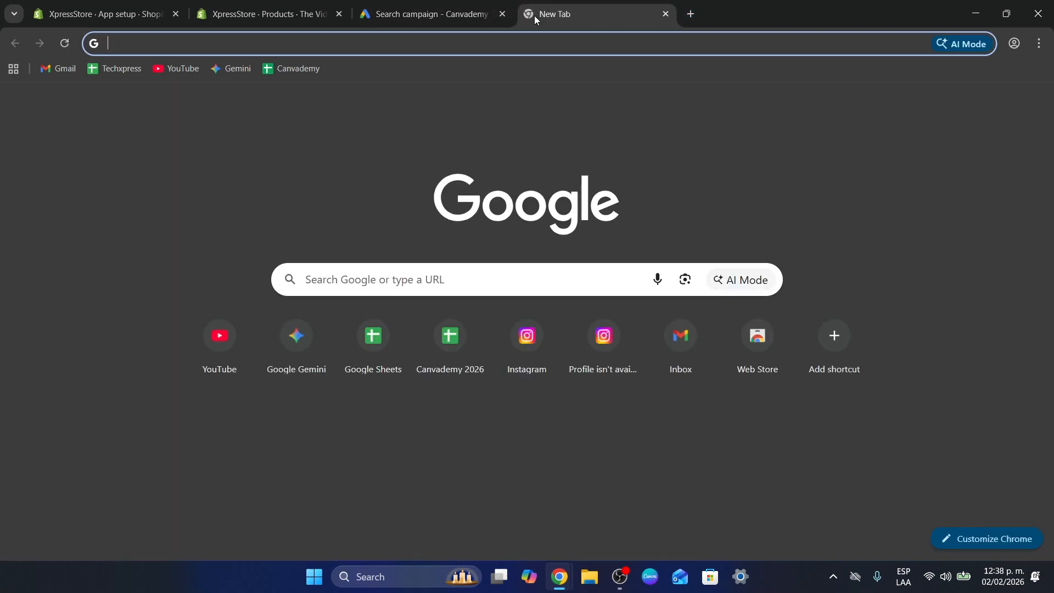
{"action": "type", "text": "gogle ad"}
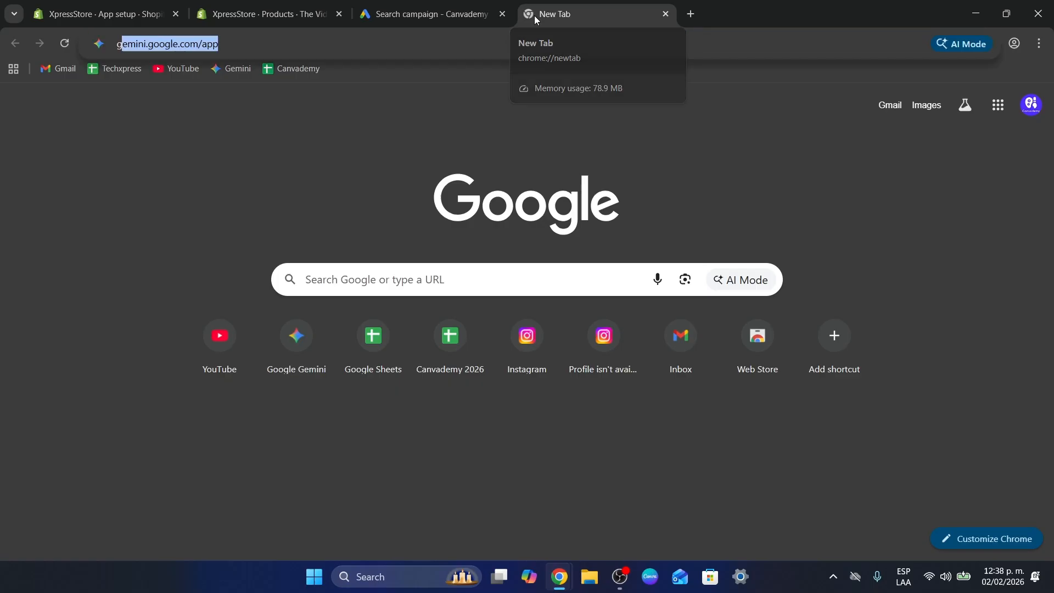
{"action": "key", "text": "Return"}
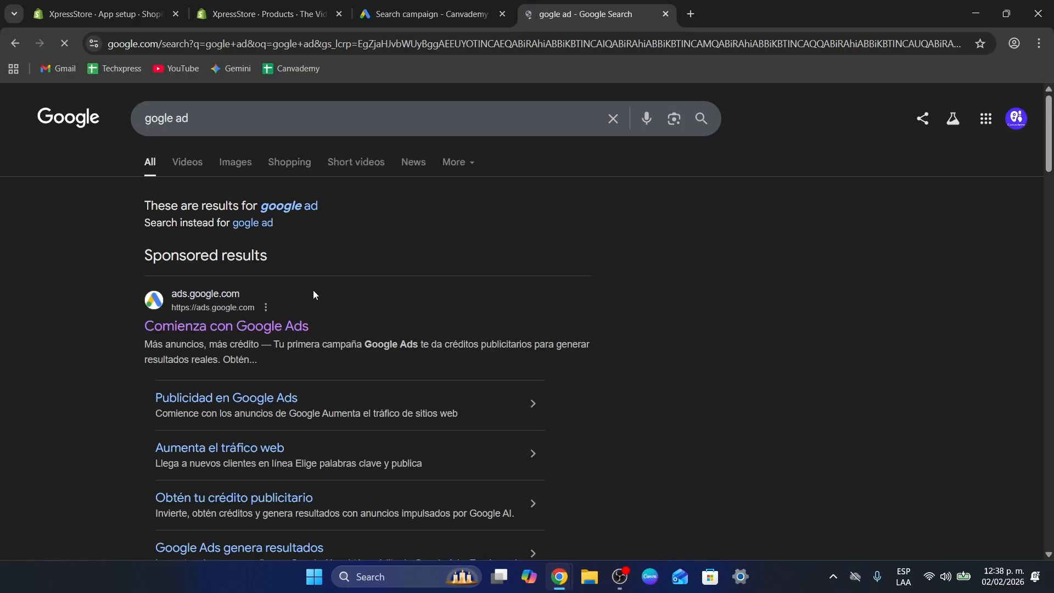
{"action": "left_click", "coordinate": [288, 326]}
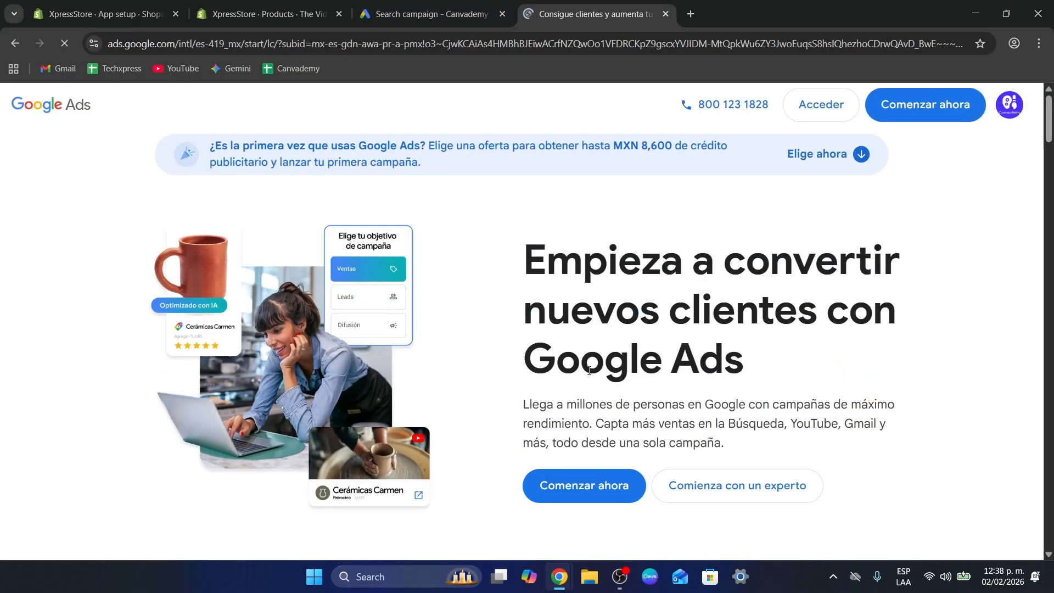
Review the Google & YouTube app setup checklist in Shopify and switch back to the Google Ads search campaign
{"action": "left_click", "coordinate": [269, 14]}
{"action": "left_click", "coordinate": [104, 14]}
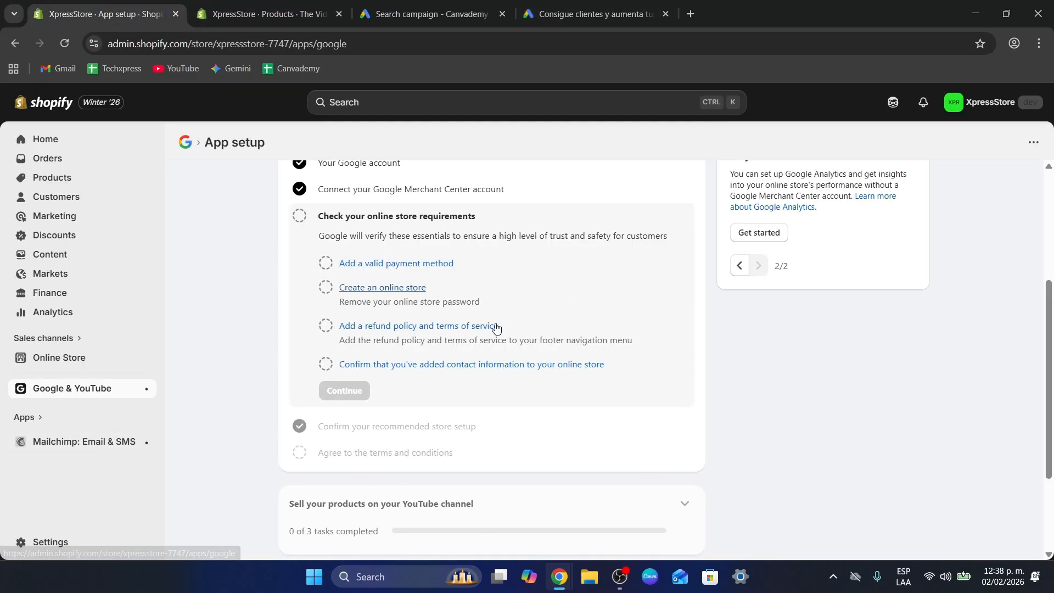
{"action": "scroll", "coordinate": [451, 395], "scroll_direction": "up", "scroll_amount": 3}
{"action": "scroll", "coordinate": [458, 382], "scroll_direction": "up", "scroll_amount": 1}
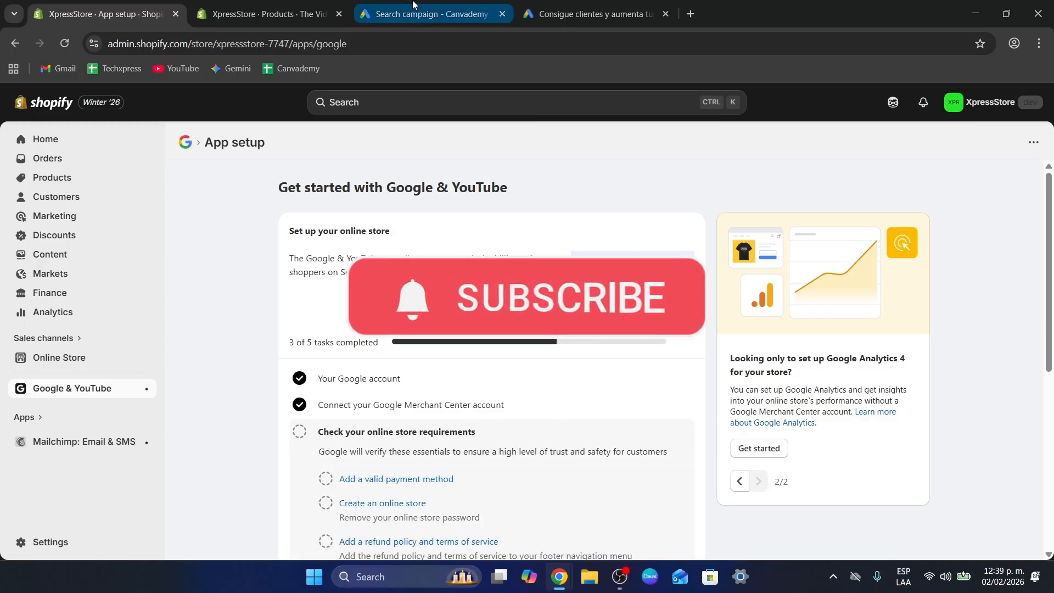
{"action": "left_click", "coordinate": [428, 13]}
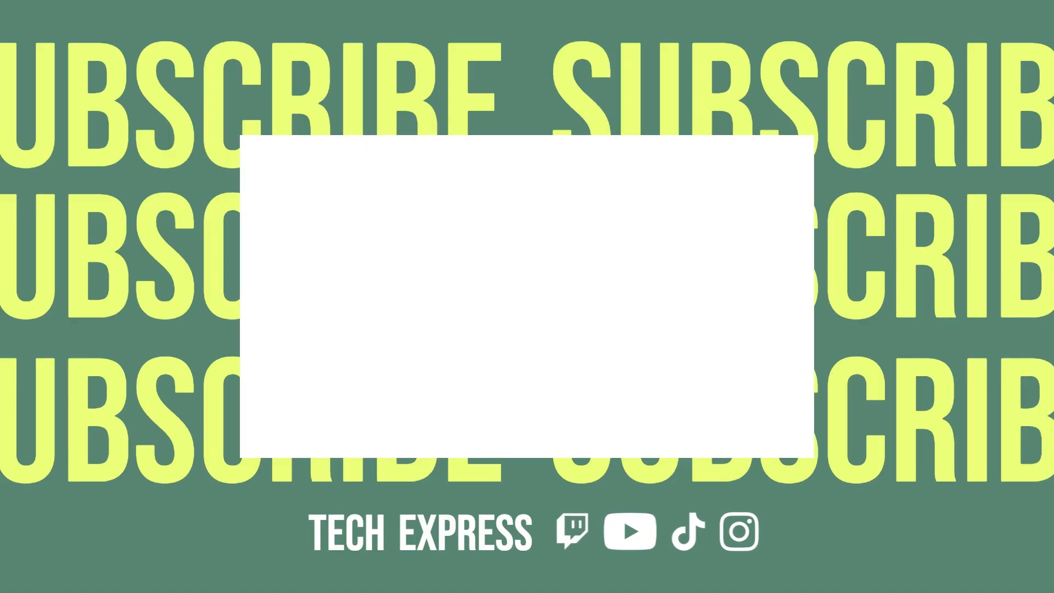